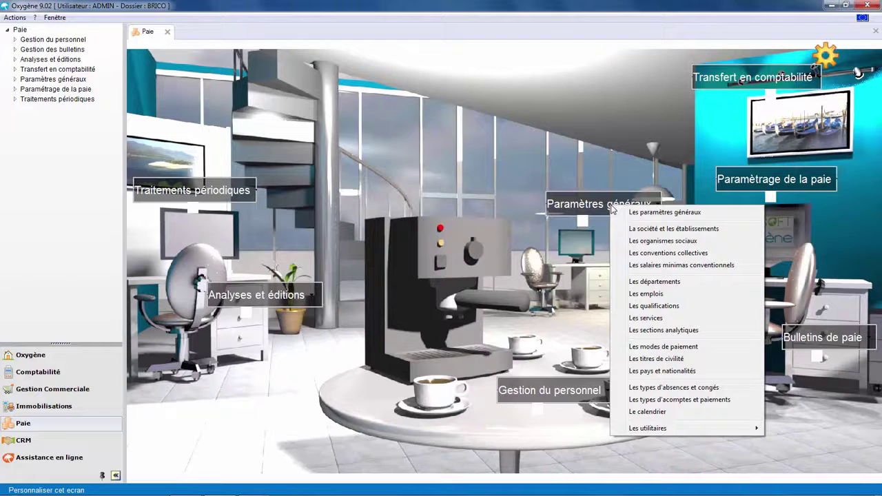
Start creating the payroll dossier from the general parameters and advance to the accounting link page
click(642, 212)
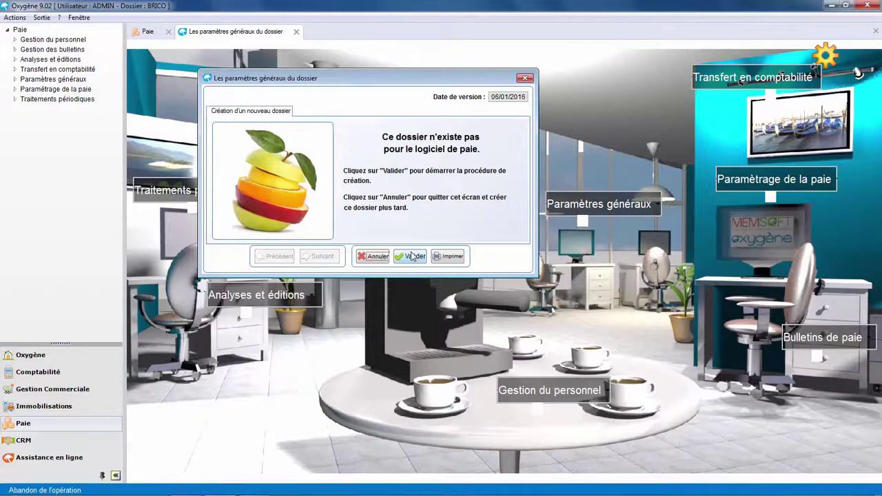
click(412, 256)
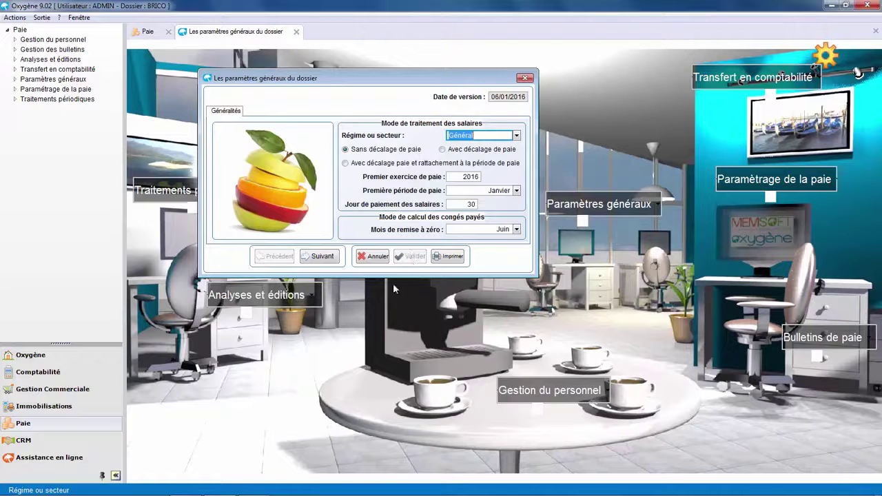
click(321, 257)
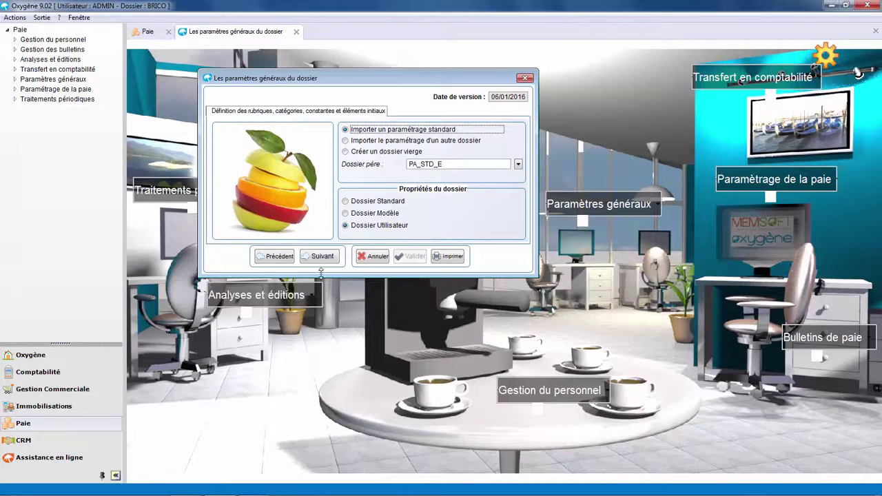
click(319, 257)
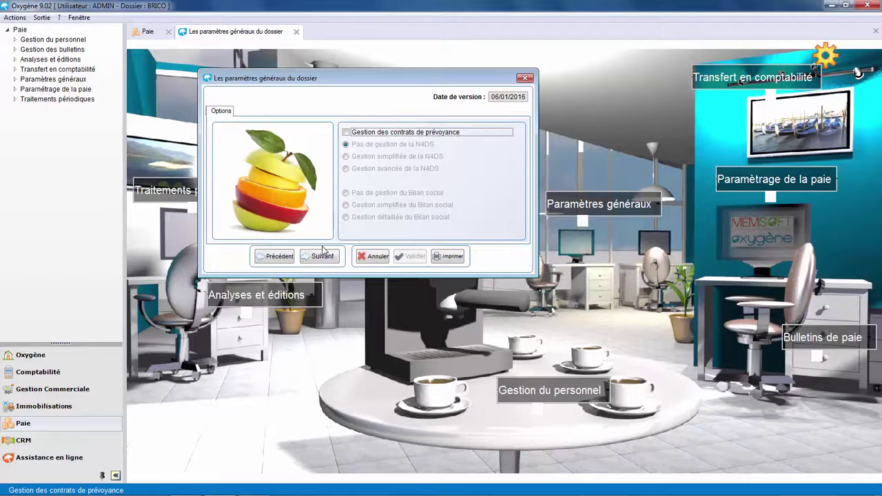
click(321, 255)
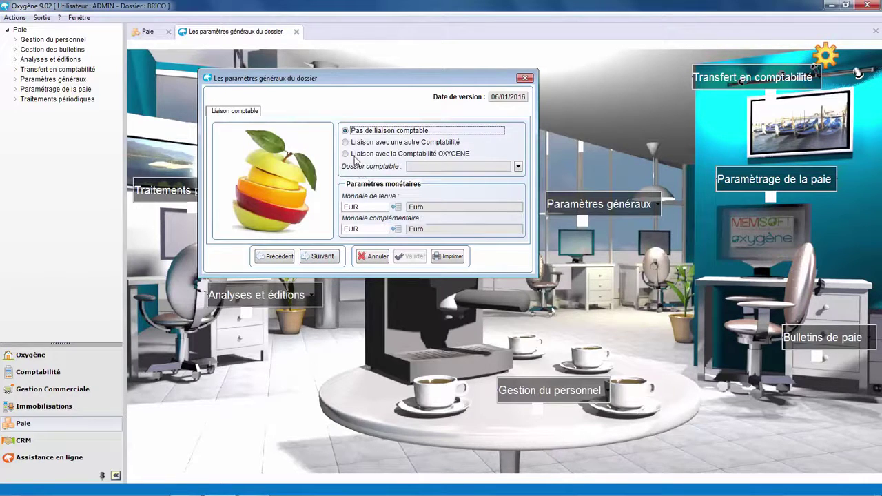
Link payroll to the Oxygène accounting dossier BRICO, then validate and confirm the dossier creation
click(354, 155)
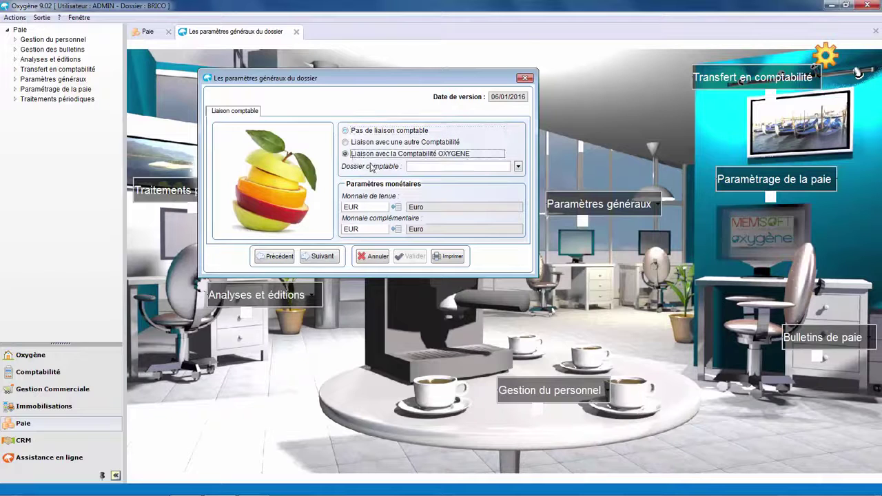
click(518, 168)
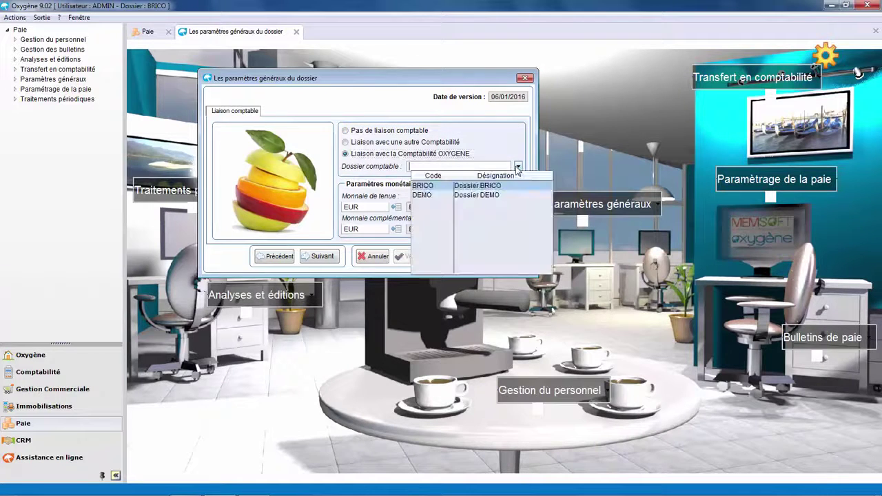
click(430, 186)
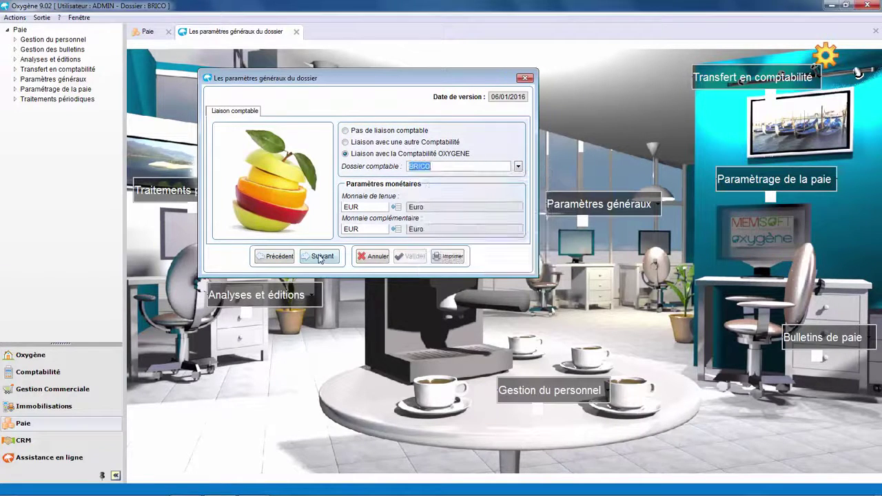
click(319, 257)
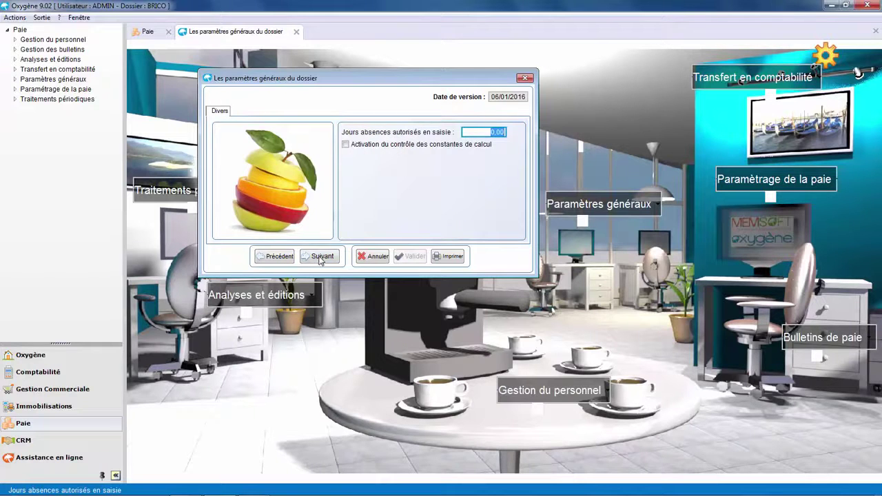
click(319, 257)
click(320, 257)
click(319, 256)
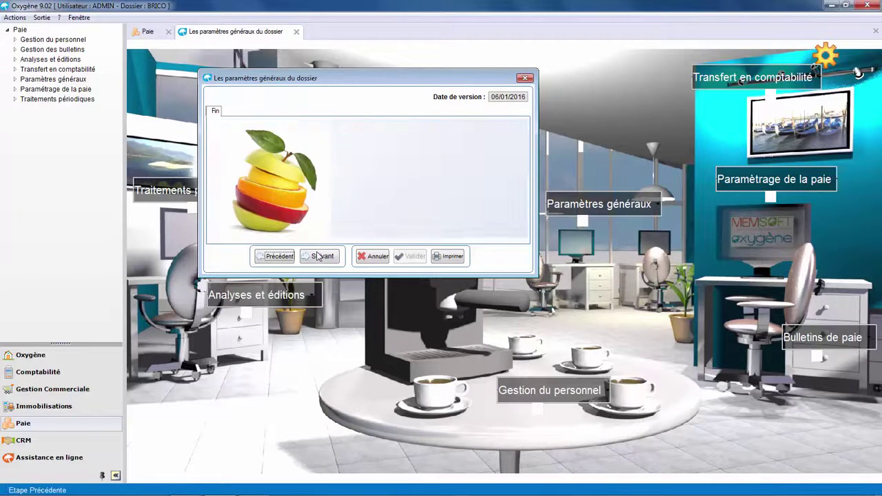
click(409, 257)
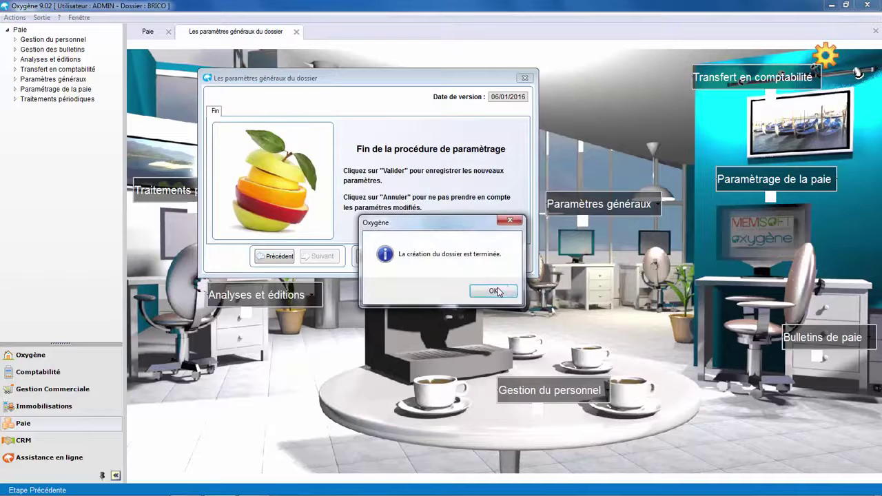
key(Return)
Create a head-office establishment with code and designation BRICO, then look up its collective agreement
click(582, 206)
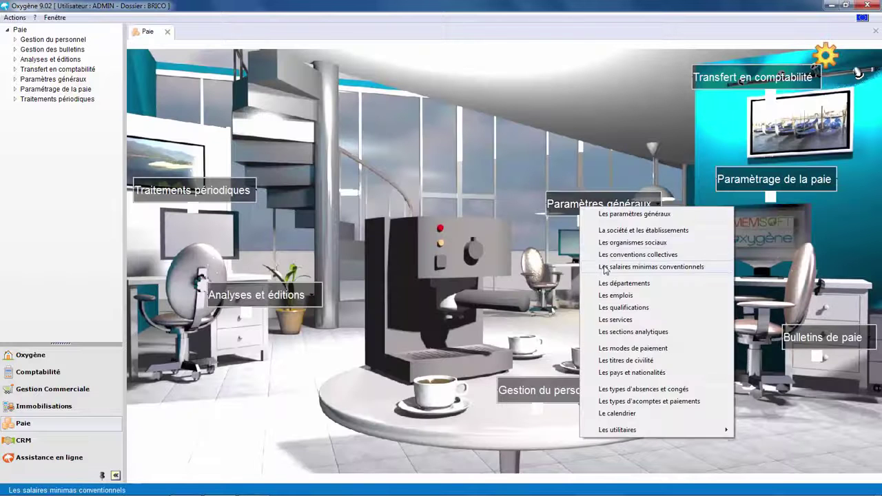
click(599, 230)
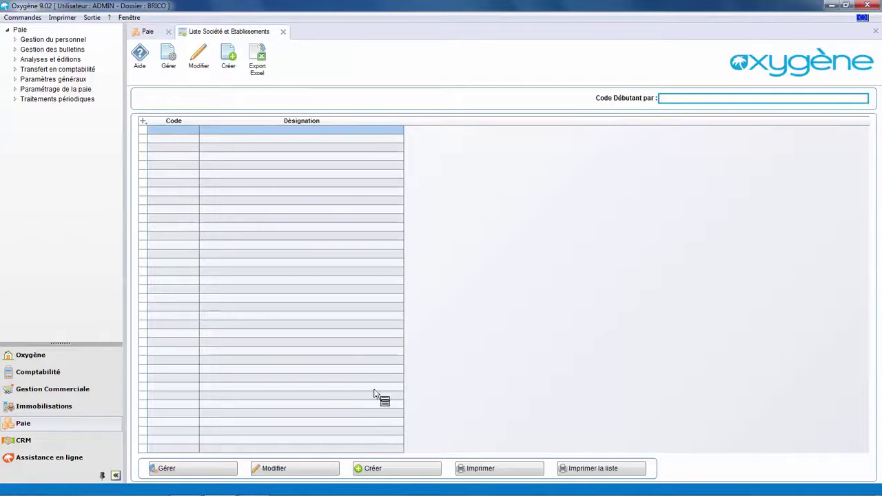
click(379, 469)
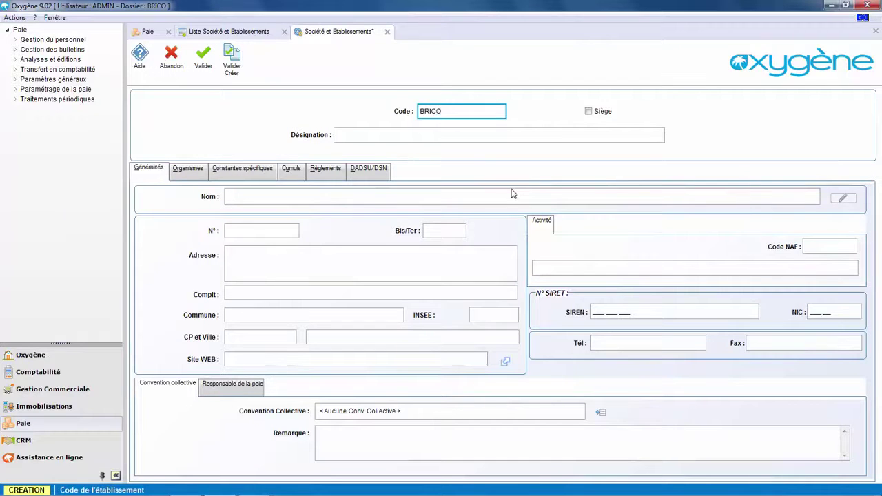
key(Tab)
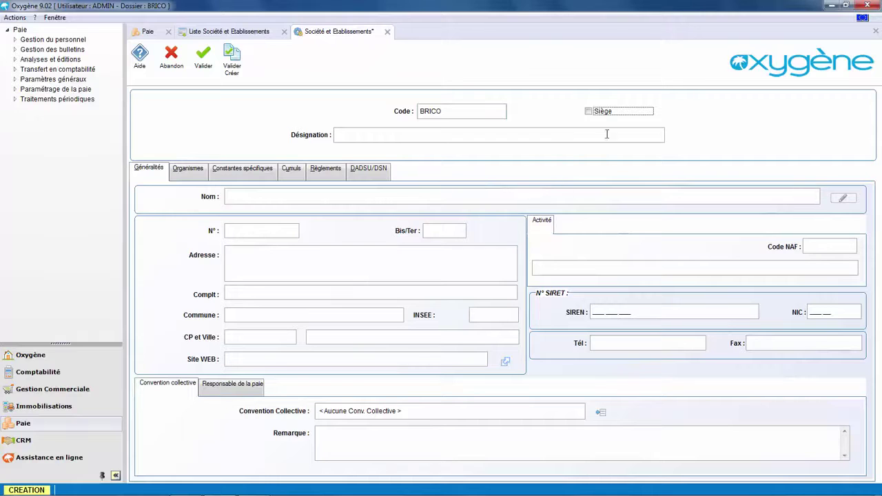
click(588, 112)
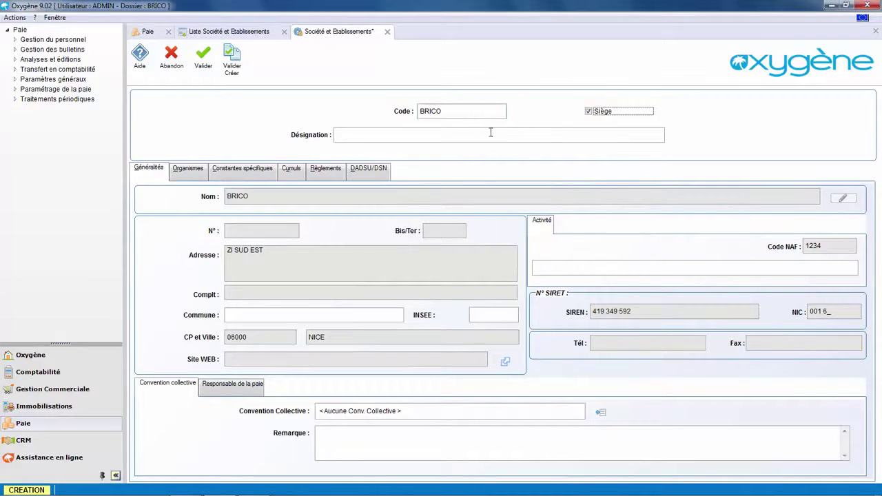
click(347, 134)
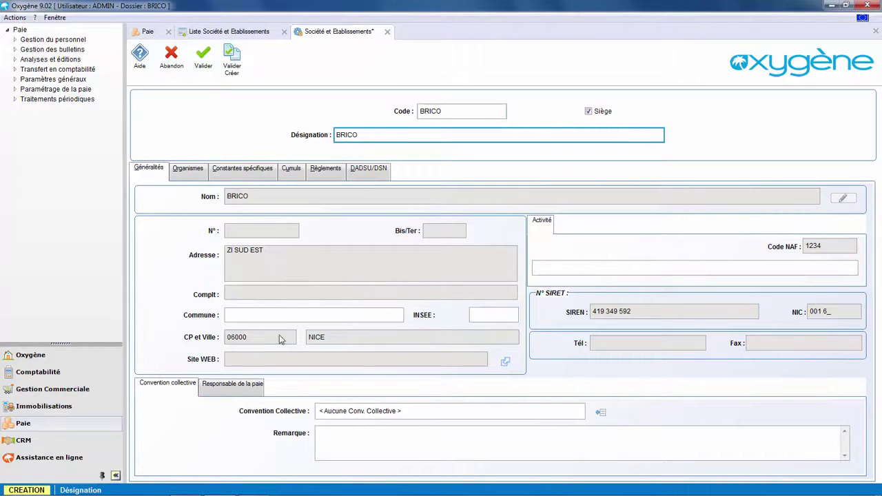
click(600, 414)
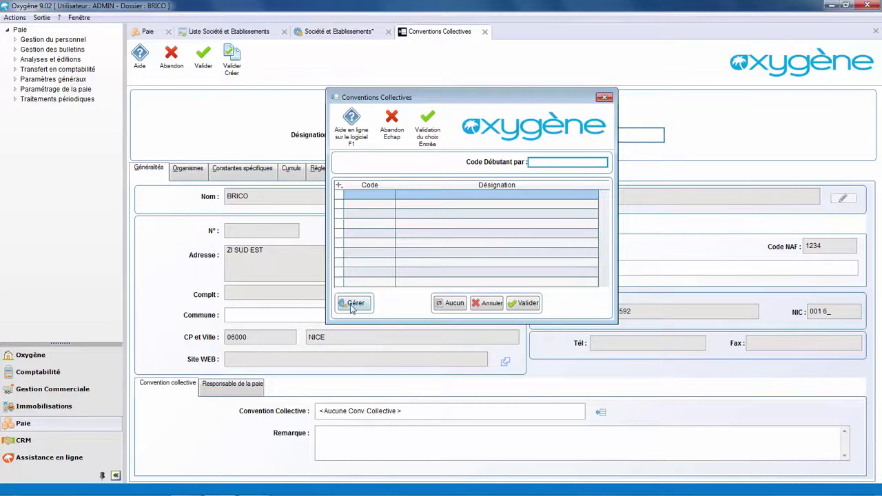
Create a new collective agreement with code CC and label Convention collective
click(354, 305)
click(496, 239)
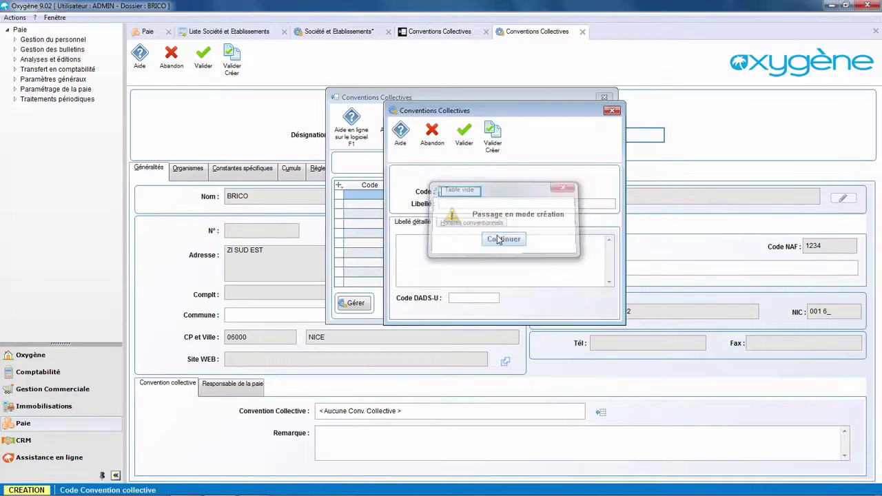
text(CC)
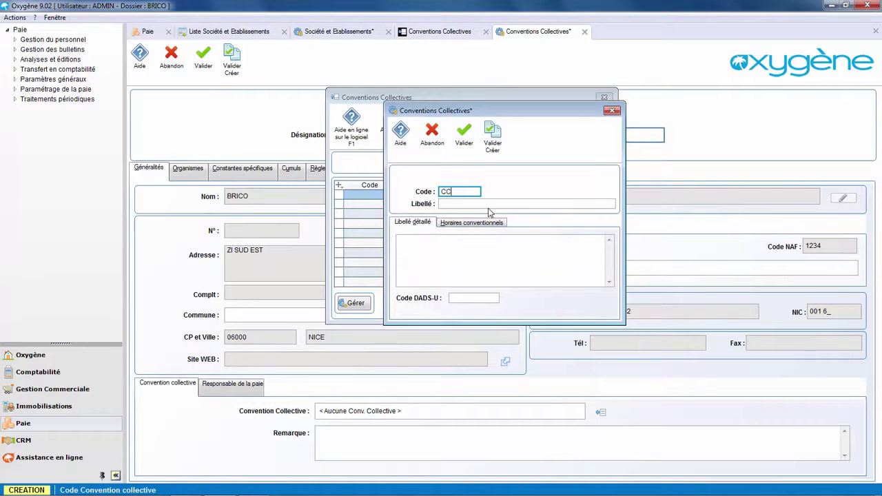
key(Tab)
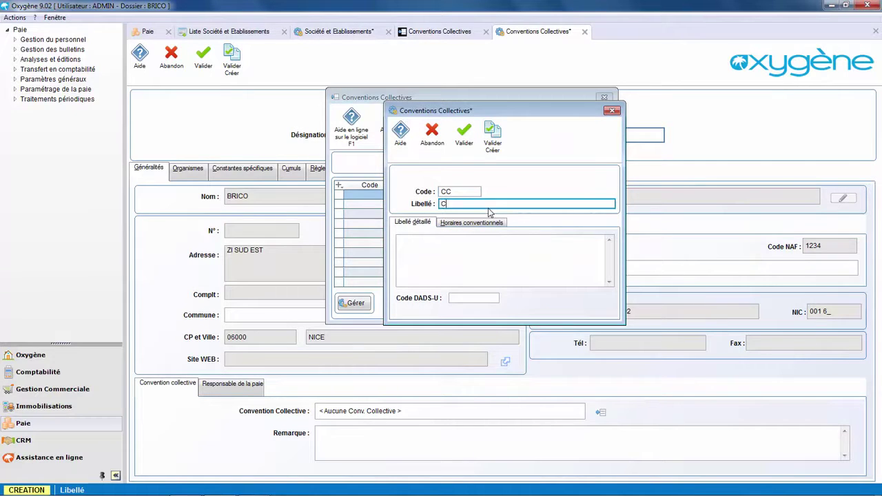
text(Convention collective)
Set 7 hours for each day Monday to Friday, save the agreement, and assign it to BRICO
click(470, 224)
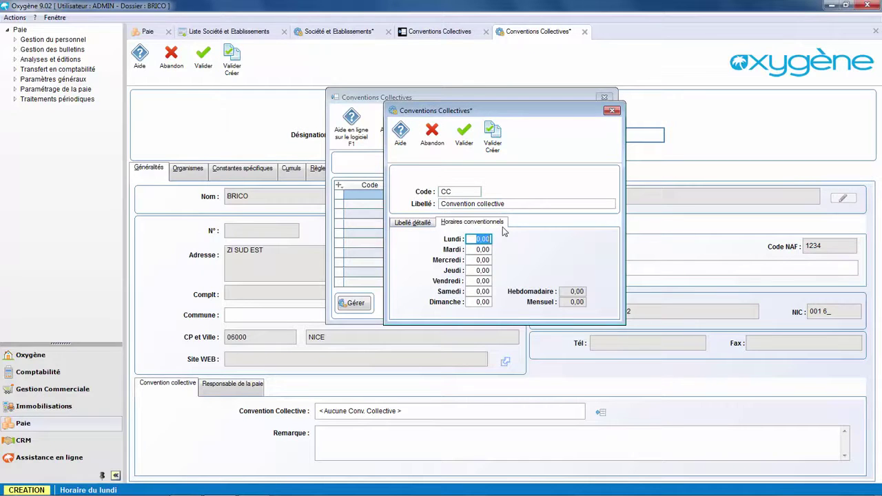
text(7)
key(Tab)
text(7)
key(Tab)
text(7)
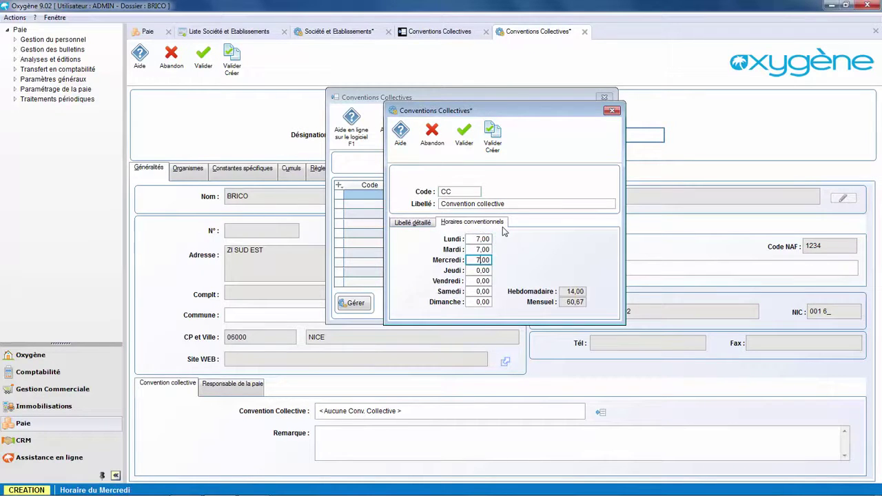
key(Tab)
text(7)
key(Tab)
text(7)
key(Tab)
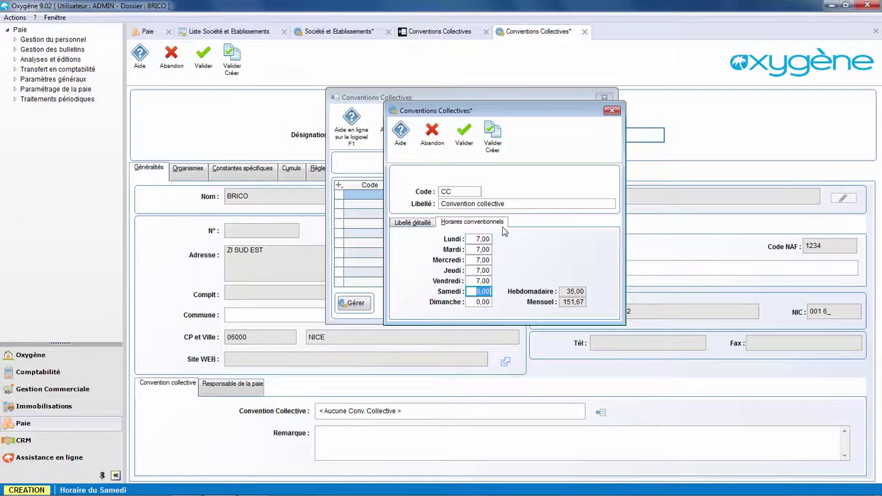
key(F10)
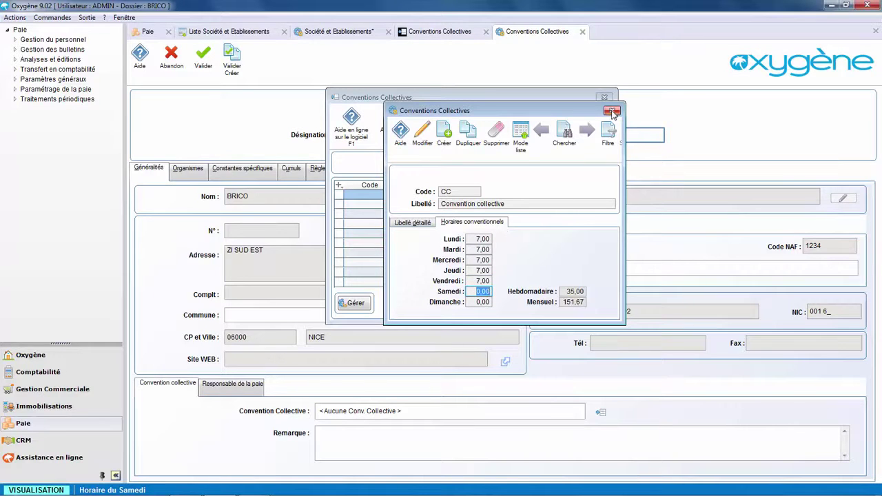
click(611, 112)
click(523, 301)
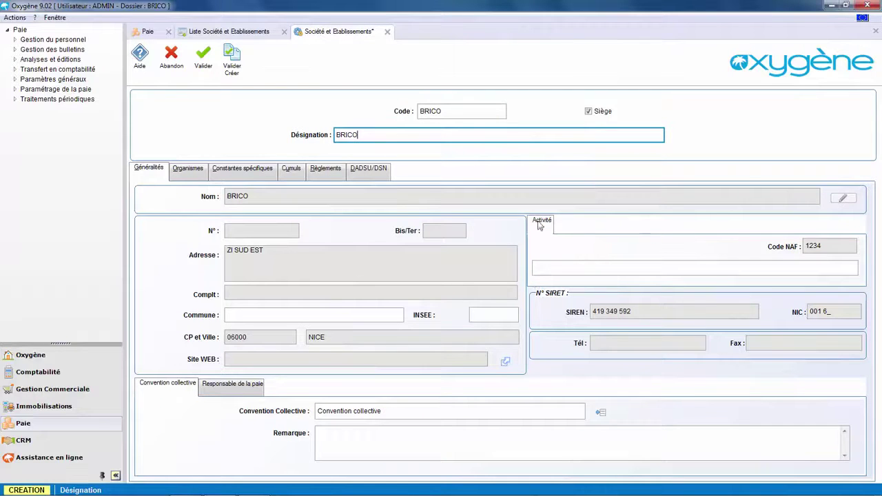
On the Organismes tab, choose URSSAF as the first social organisation
click(187, 171)
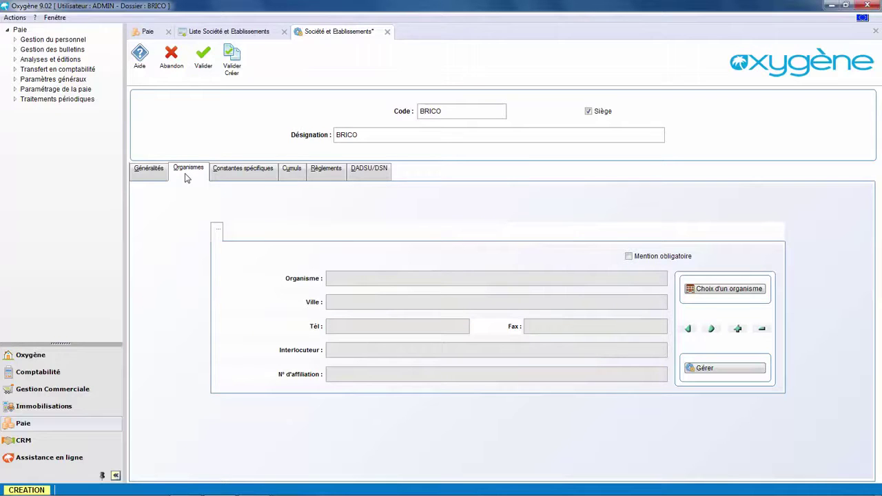
click(728, 292)
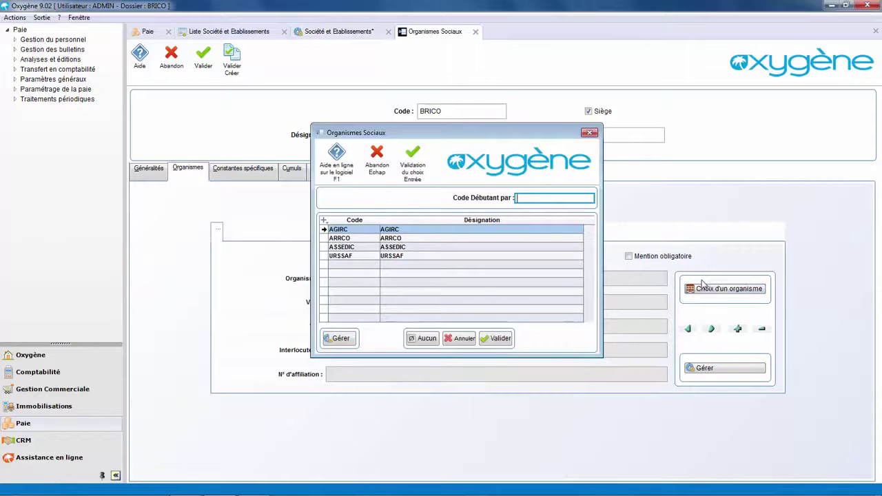
click(349, 259)
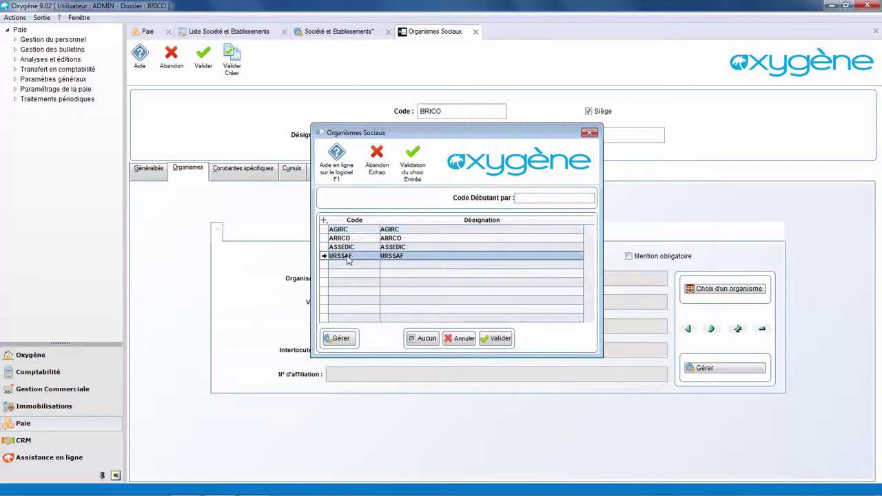
click(497, 338)
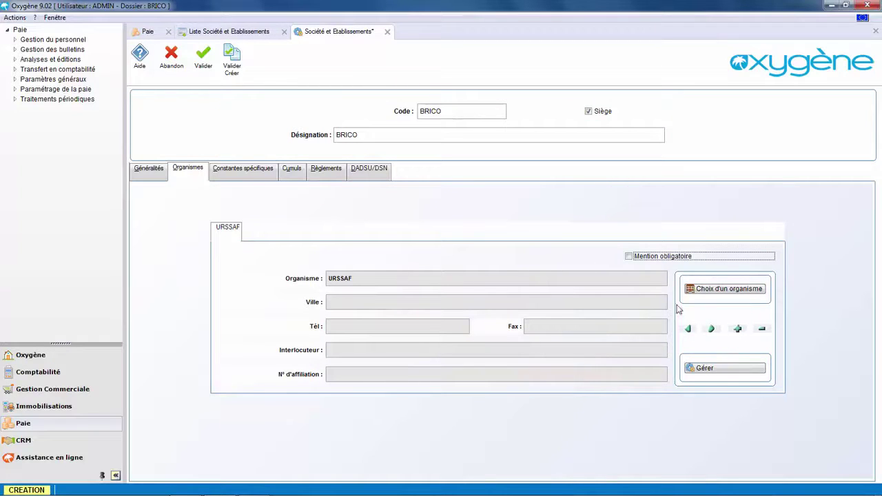
Add ARRCO and AGIRC as the second and third social organisations
click(736, 330)
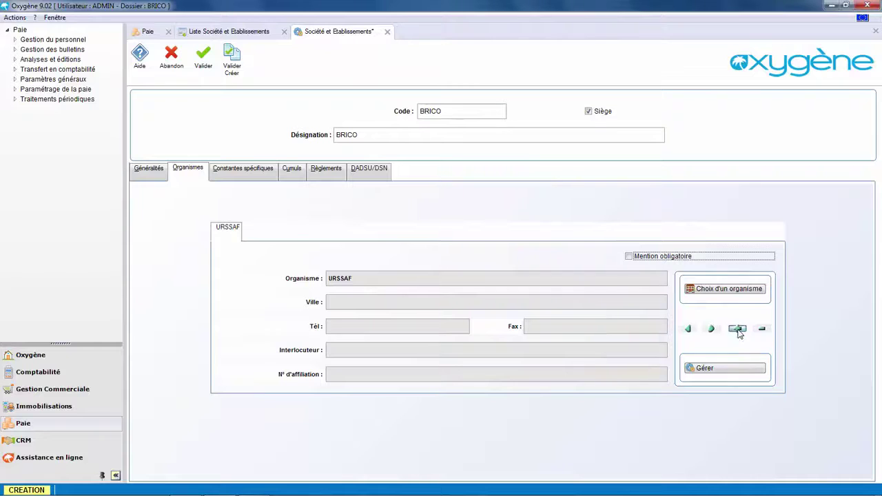
click(737, 289)
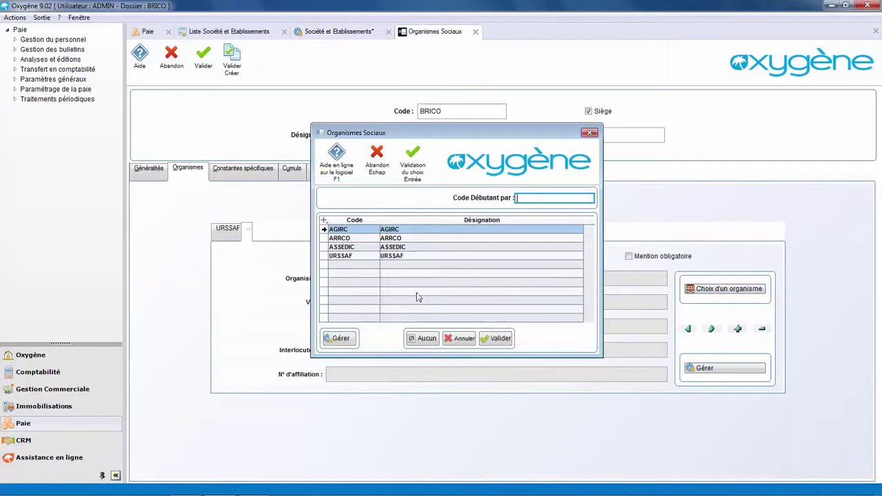
click(343, 238)
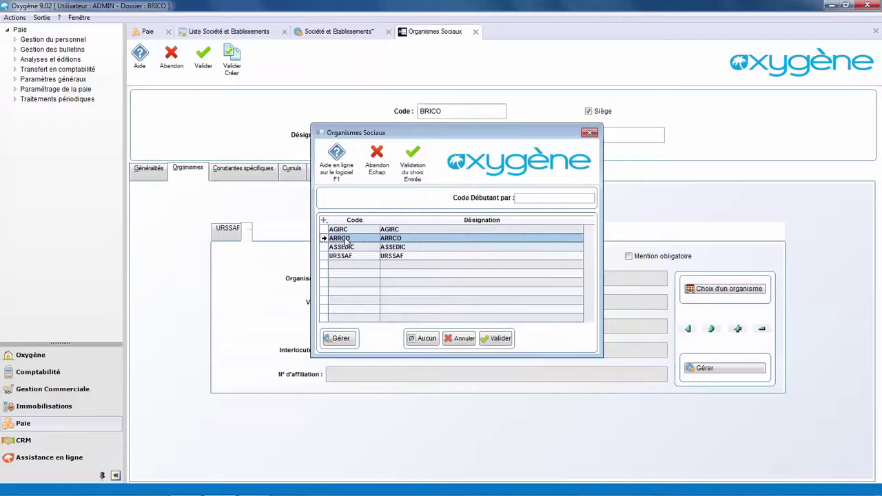
double_click(345, 239)
click(737, 329)
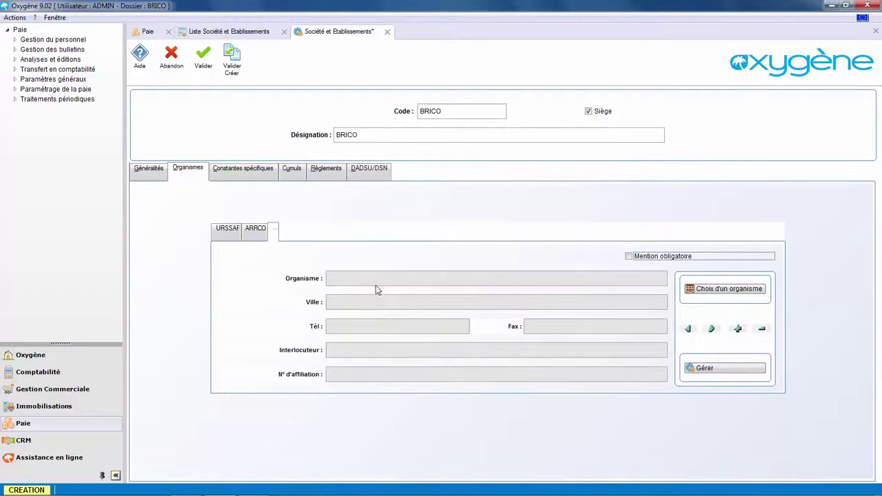
click(701, 291)
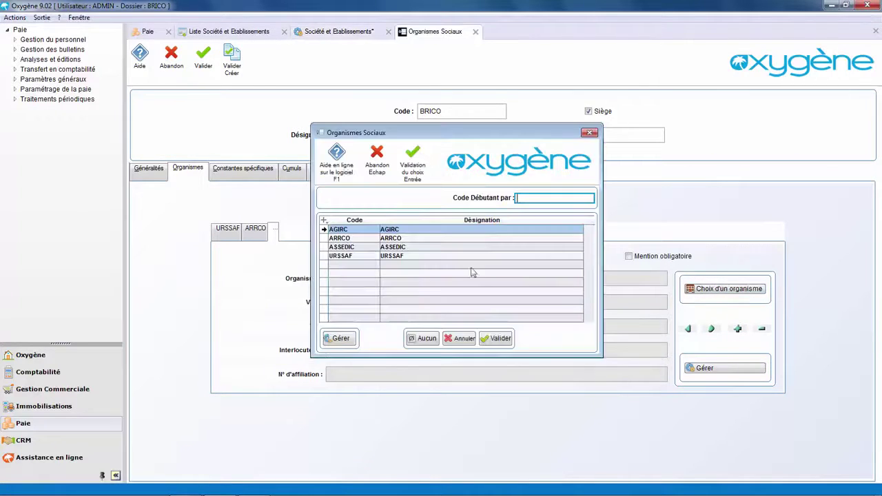
double_click(345, 230)
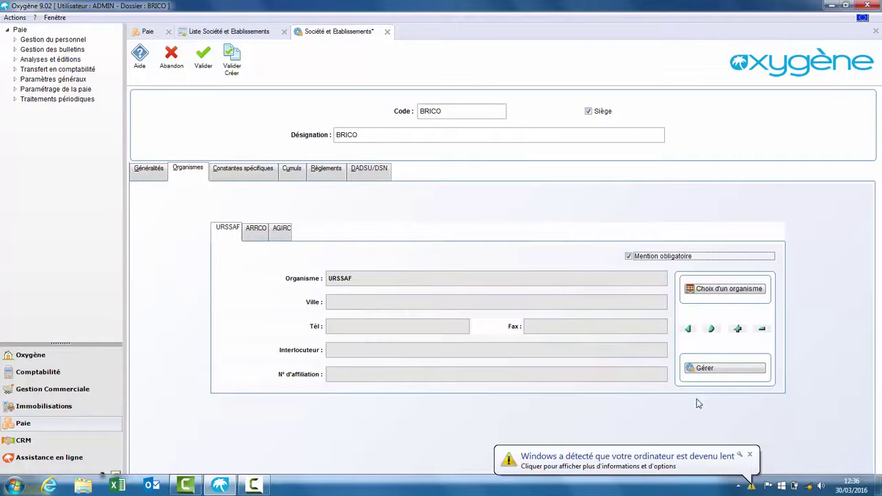
click(750, 456)
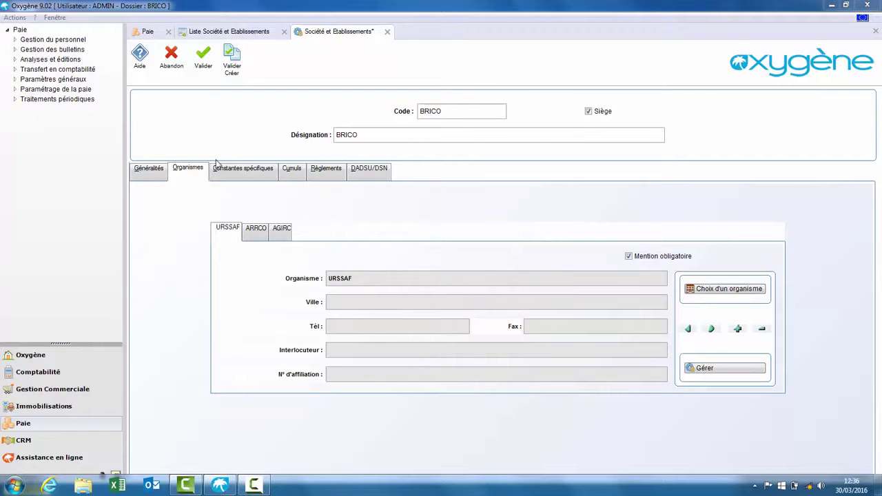
Save the BRICO company record, reopen it to check its Cumuls totals, and close it
click(204, 61)
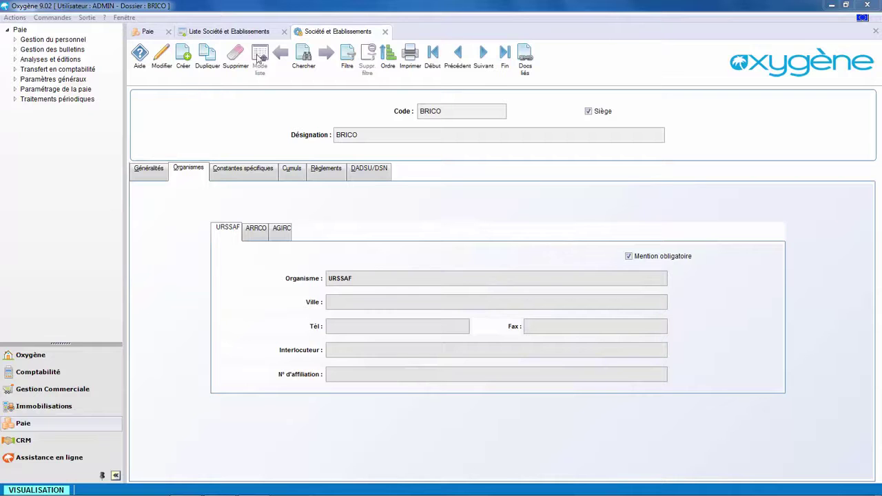
click(384, 32)
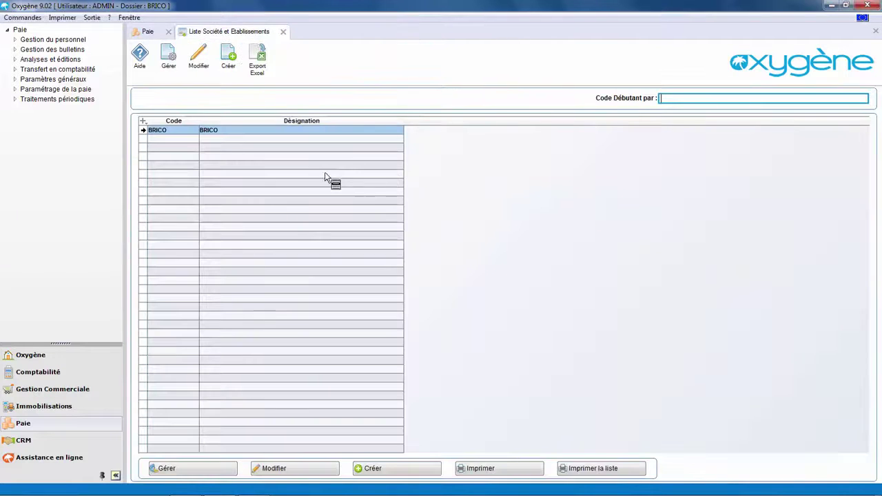
click(186, 472)
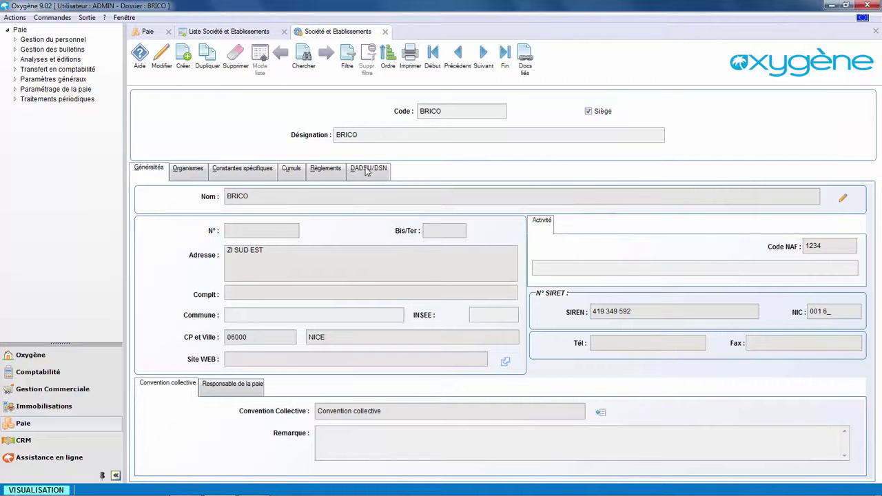
click(292, 172)
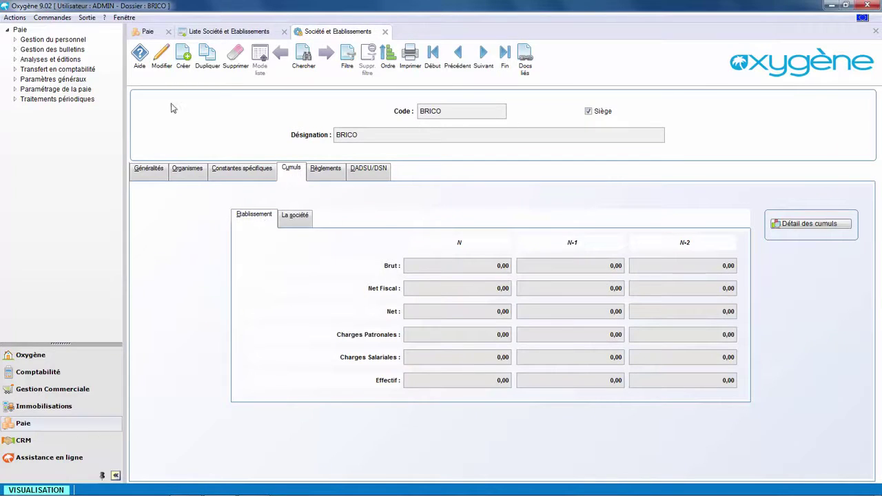
click(385, 32)
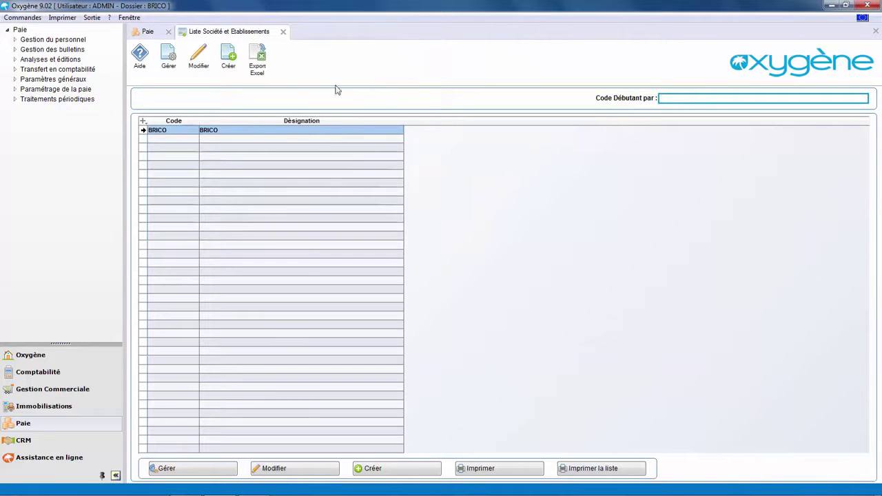
Go to the employees list under Gestion du personnel and start a new employee
click(283, 31)
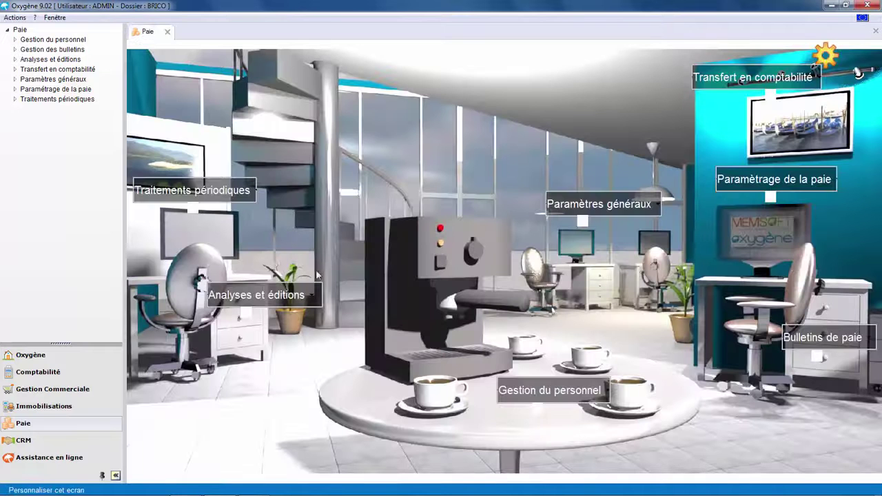
click(549, 391)
click(571, 288)
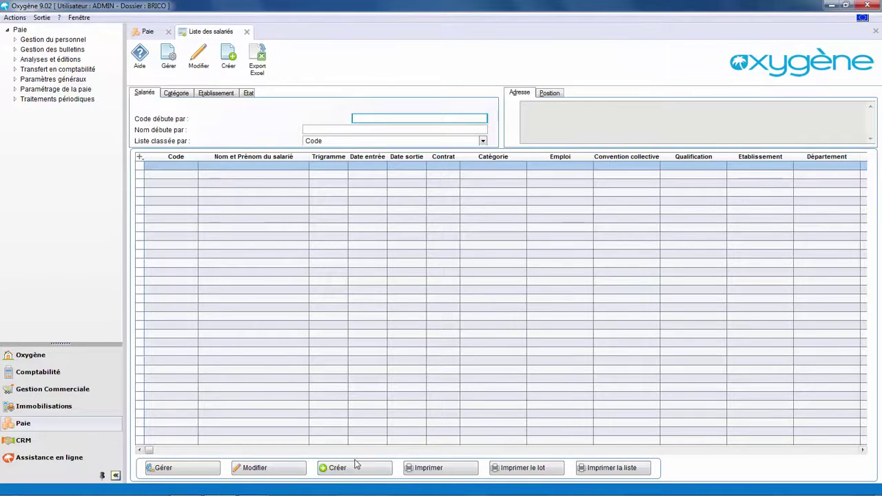
click(356, 465)
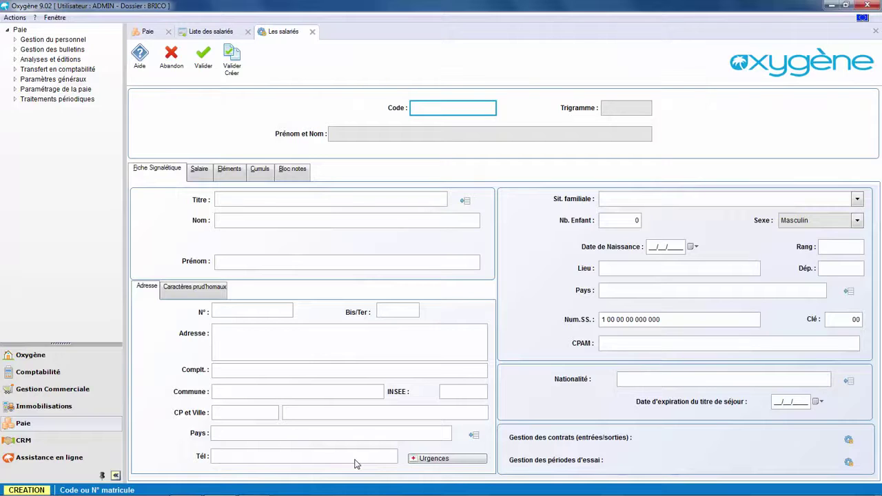
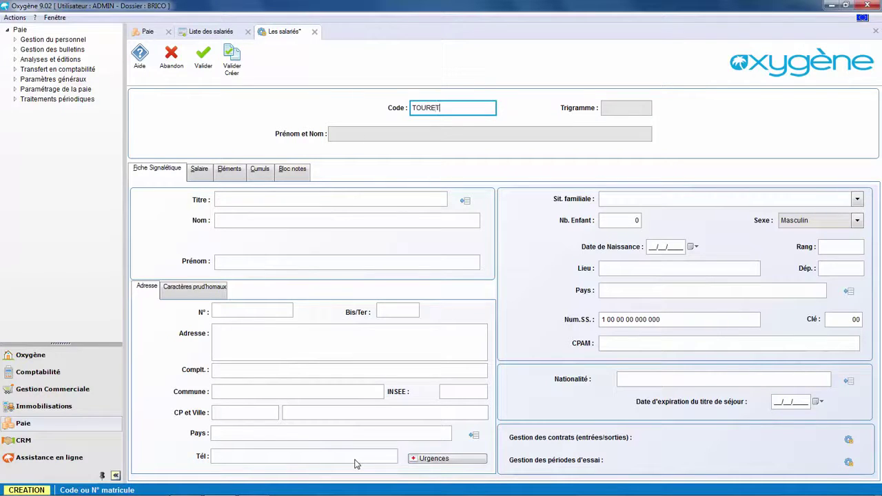
Enter the employee code, title Madame, and the employee's surname and first name
click(229, 201)
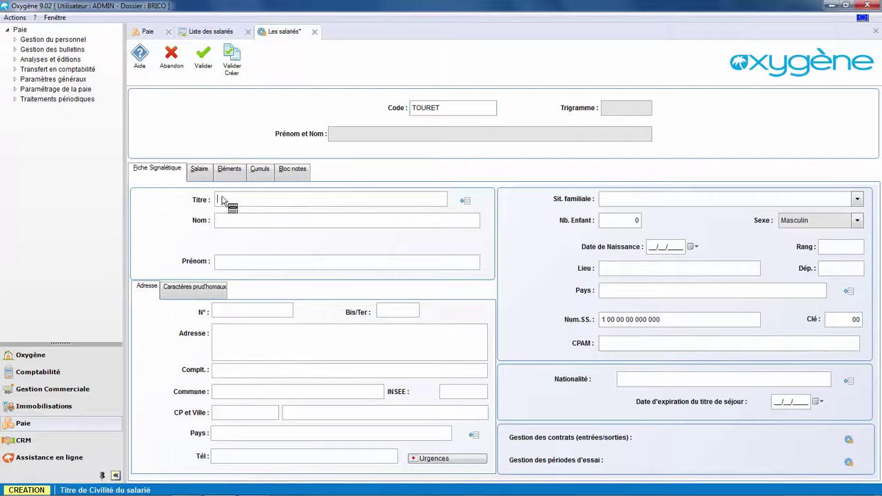
click(466, 201)
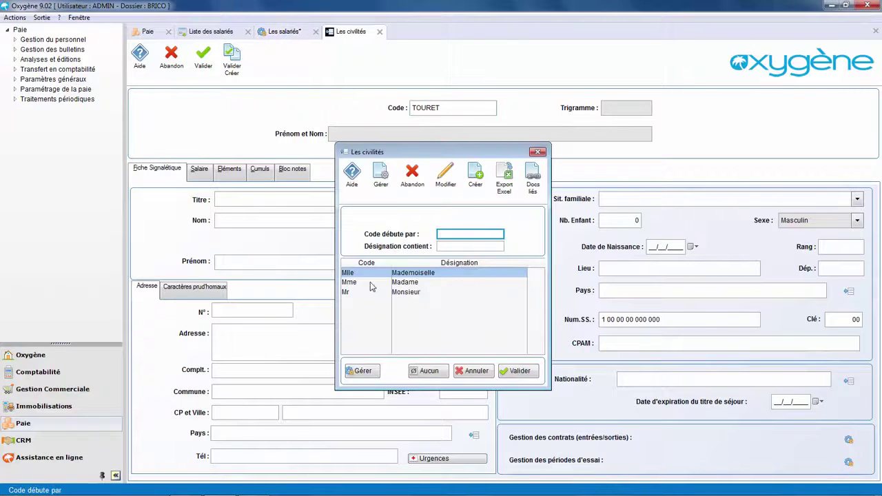
click(367, 283)
double_click(367, 284)
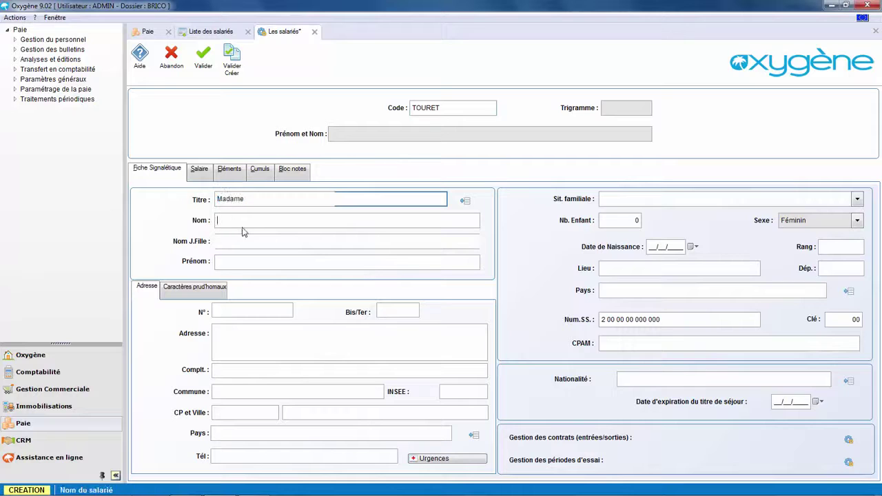
click(228, 263)
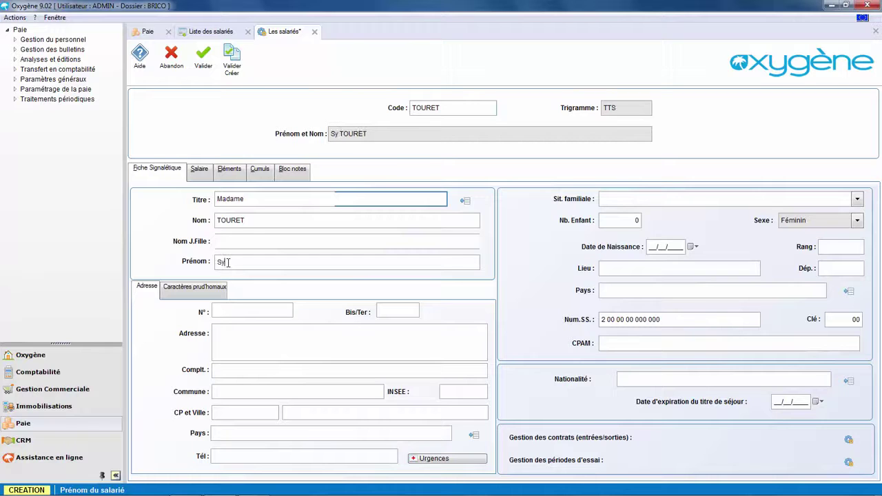
Enter the employee's date of birth and set birth country and nationality to FRANCE
click(650, 246)
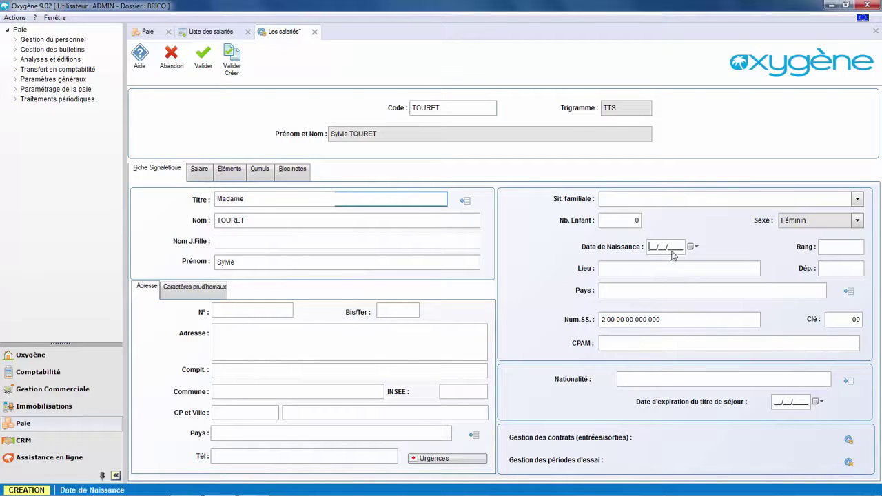
text(21/11/1965)
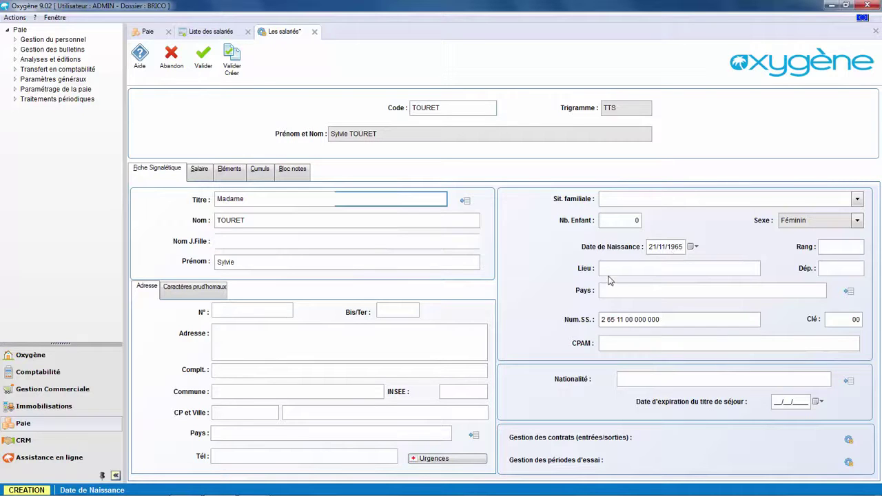
click(610, 291)
text(FR)
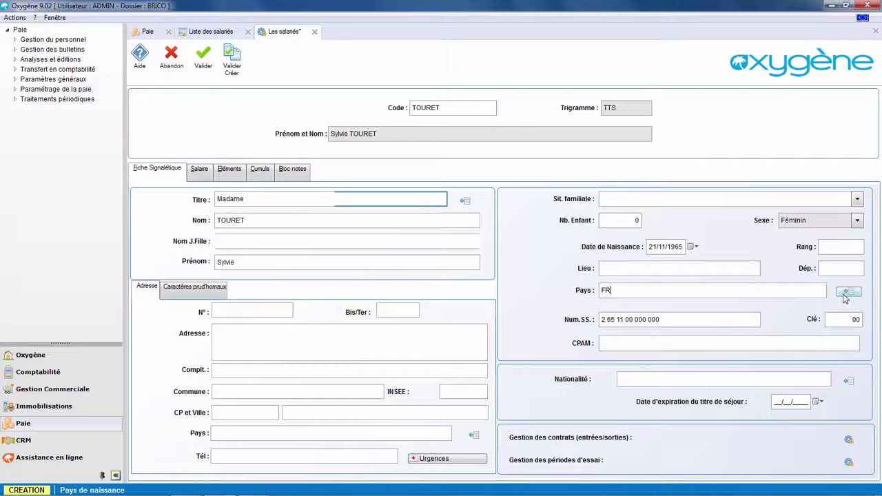
click(848, 291)
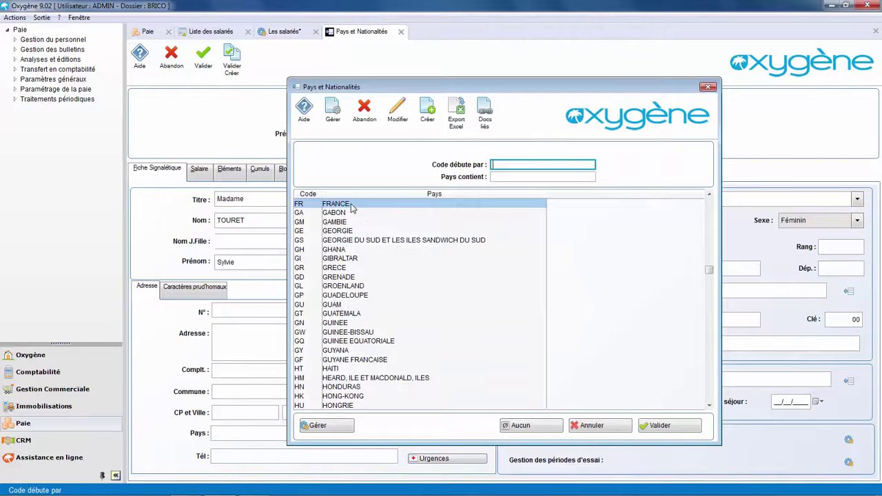
double_click(351, 206)
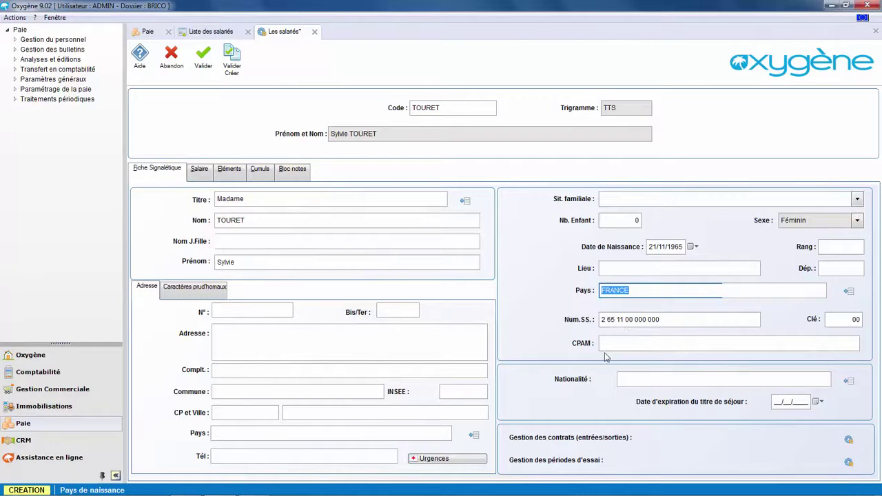
click(624, 381)
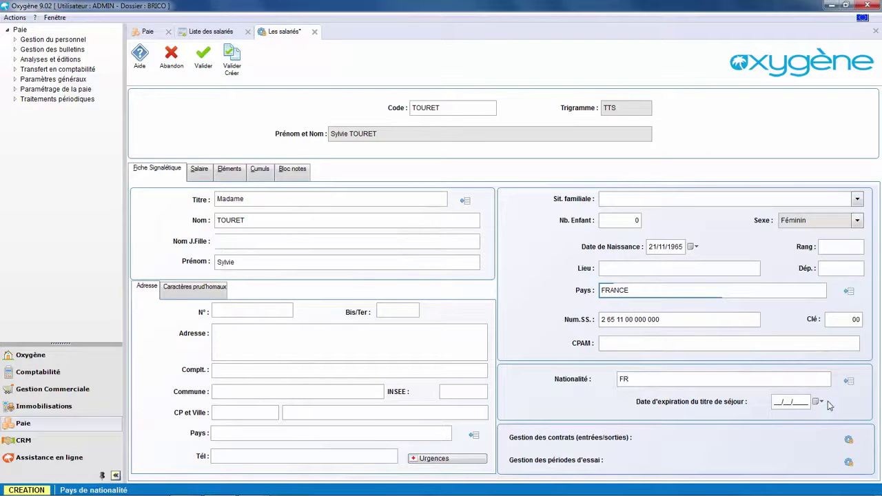
click(848, 380)
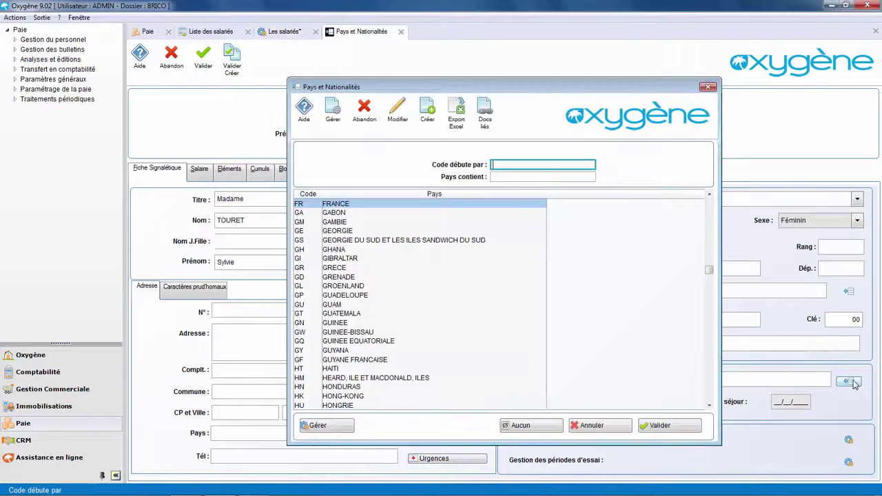
double_click(343, 204)
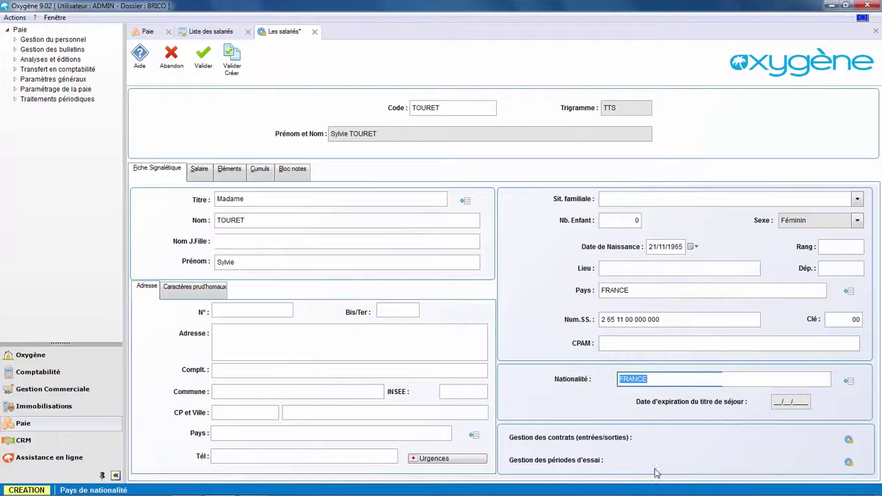
Add a contract starting 01/04/2002 with the embauche start reason and save it
click(849, 439)
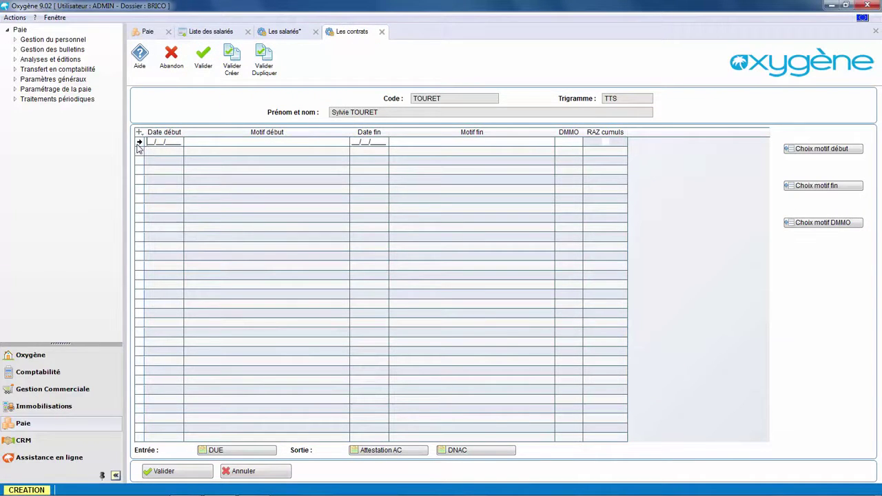
text(01/)
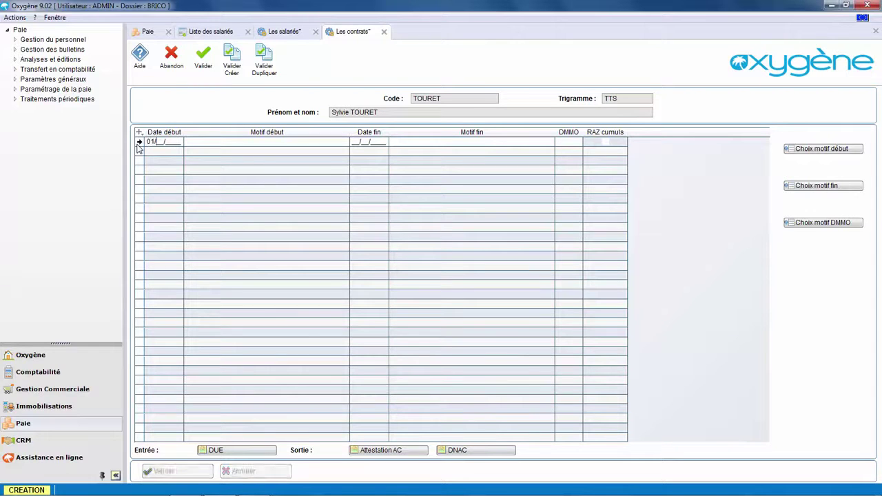
text(04/2002)
click(309, 144)
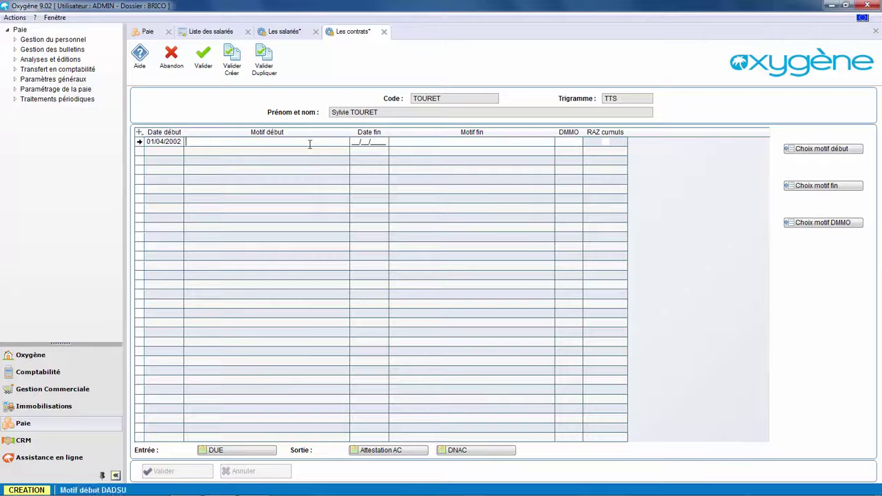
click(795, 152)
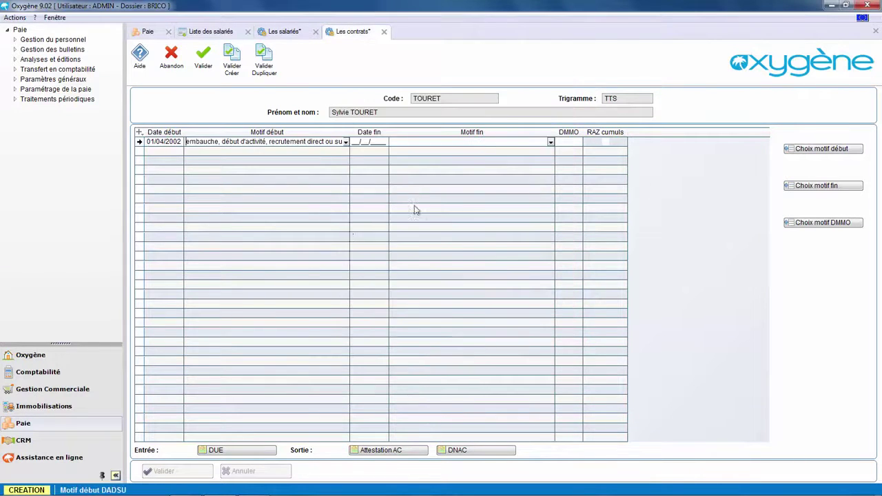
double_click(394, 189)
key(Return)
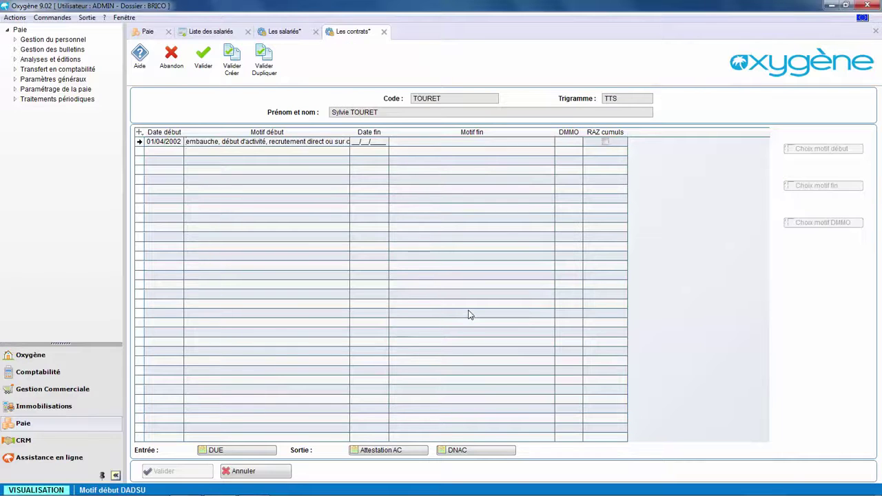
key(Escape)
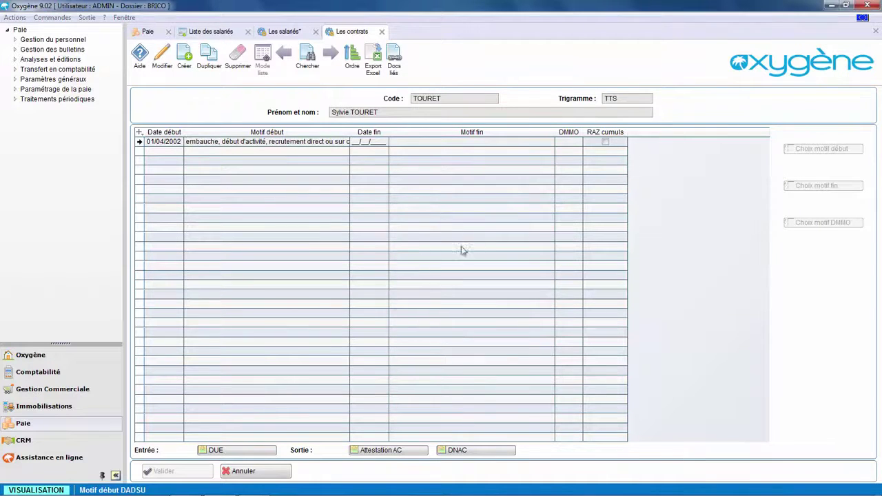
click(477, 287)
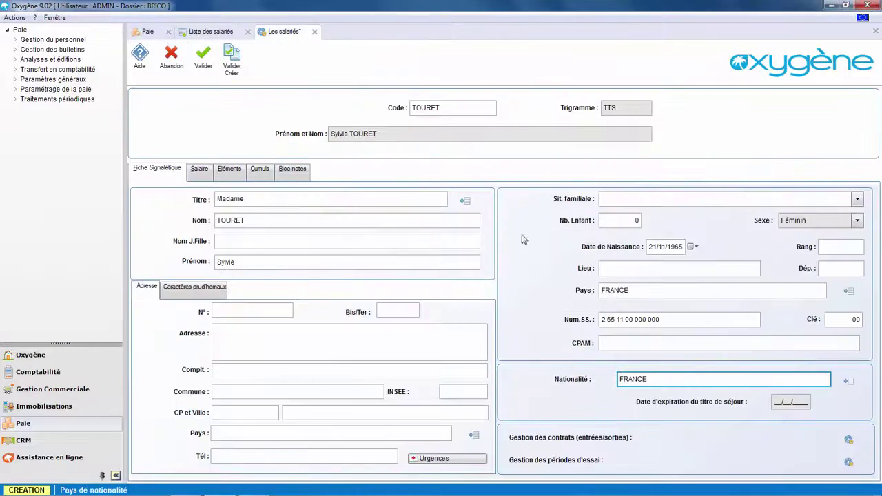
In the salary details, choose category Employé mensuel, agreement Convention collective and establishment BRICO
click(199, 171)
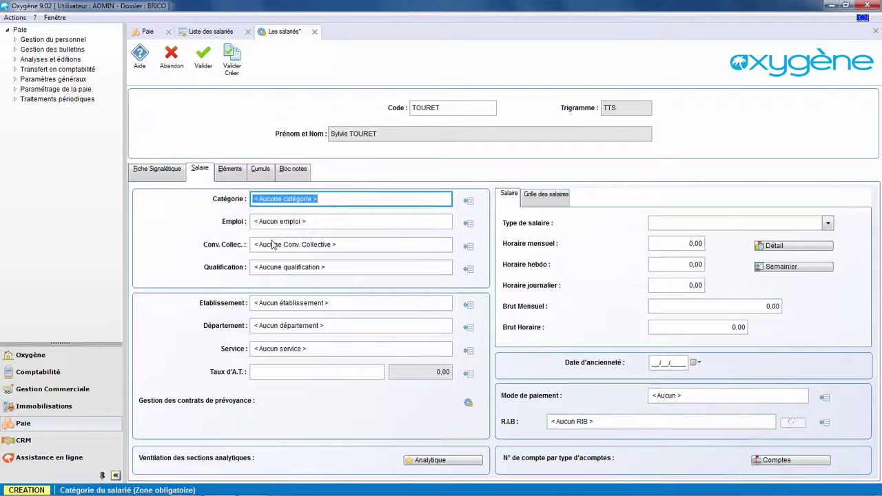
click(468, 201)
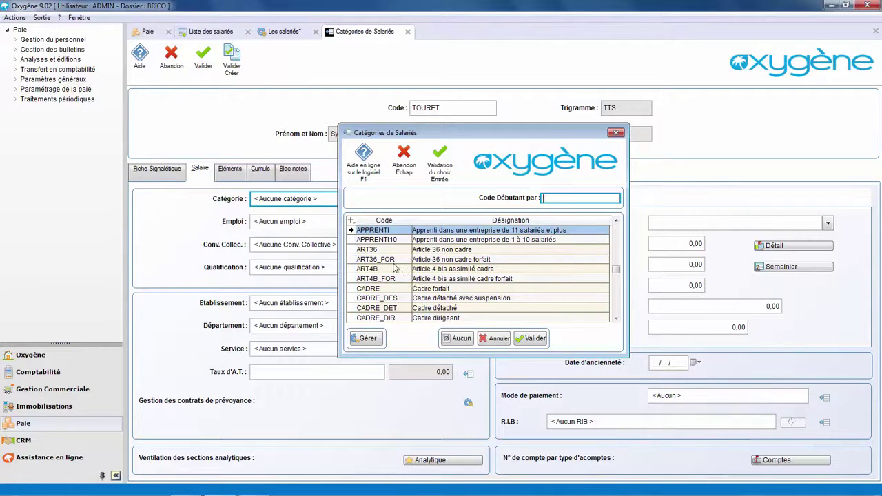
text(E)
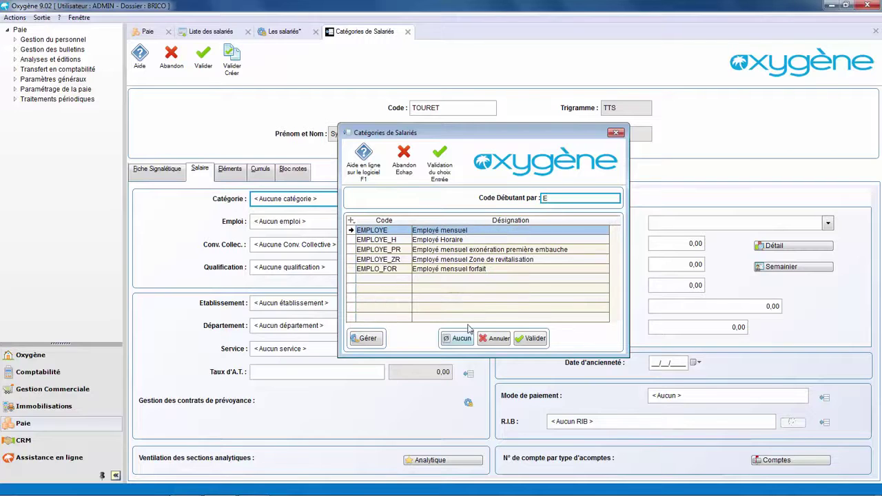
click(534, 338)
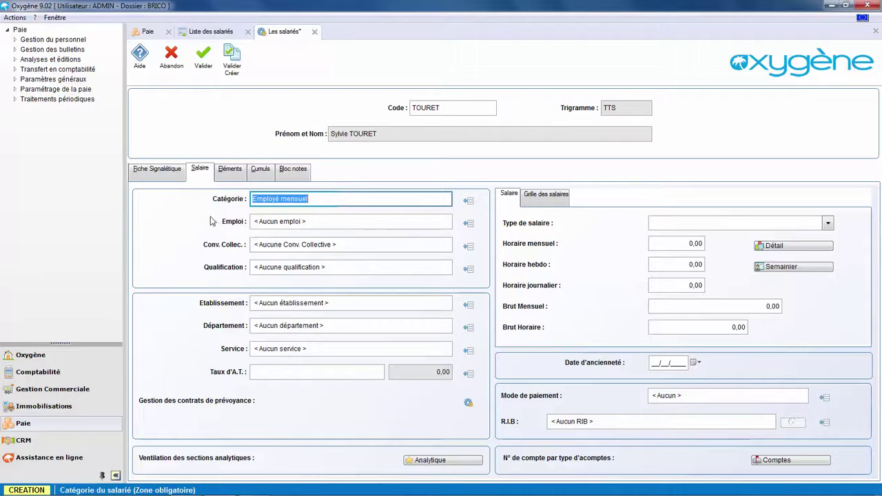
click(464, 225)
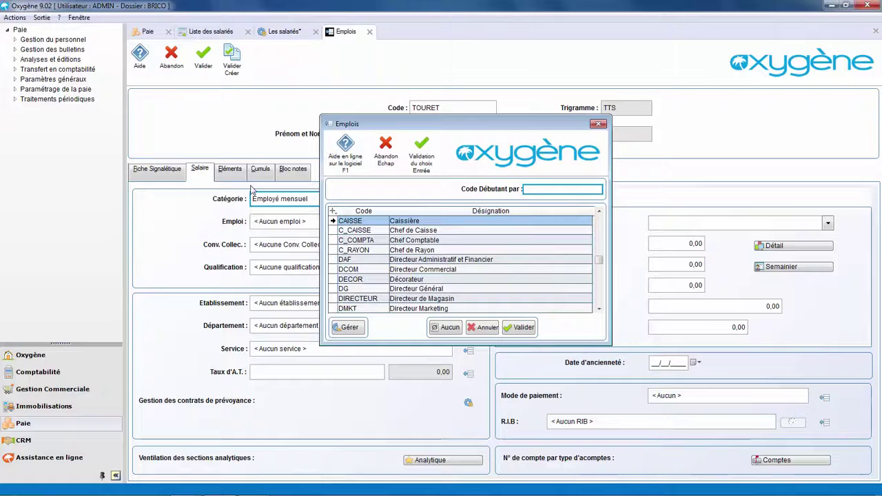
key(Escape)
click(467, 247)
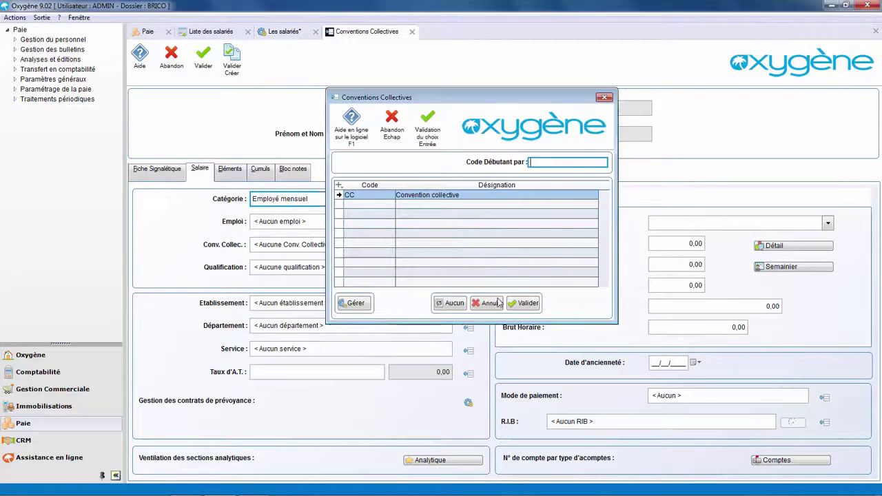
click(525, 303)
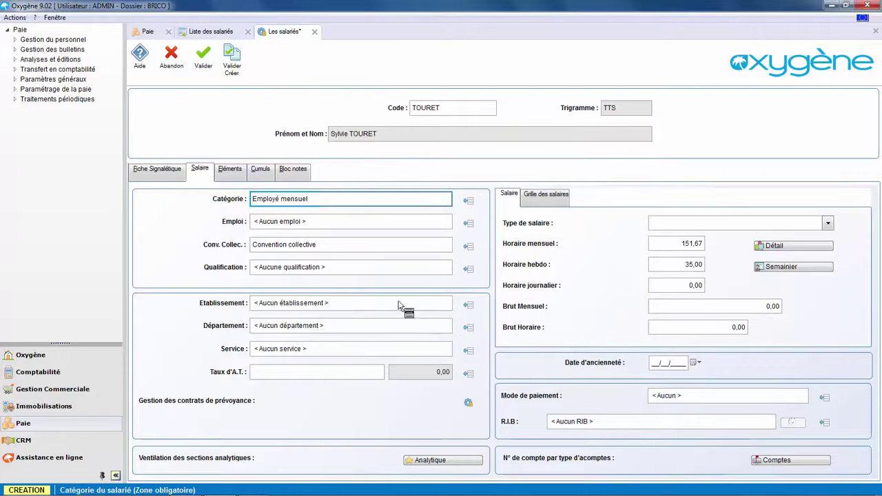
click(472, 307)
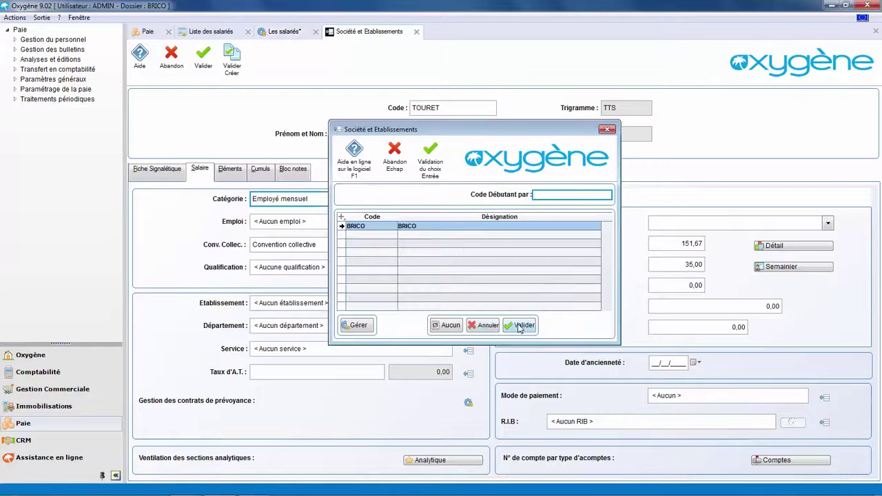
click(519, 327)
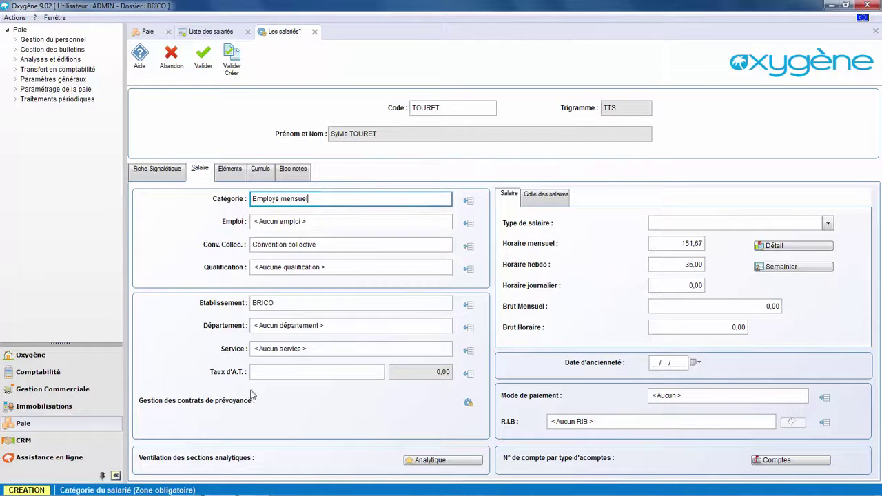
click(268, 372)
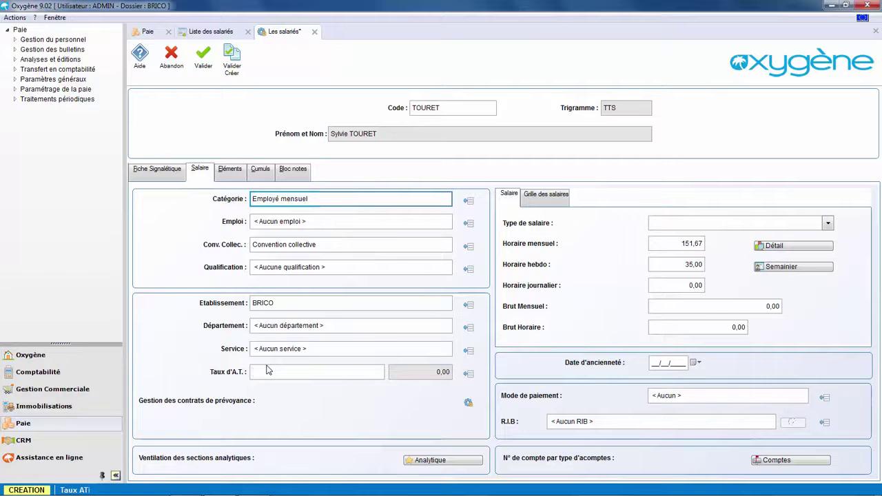
Create a new work-accident rate designated AT for the 2016 exercise
click(469, 373)
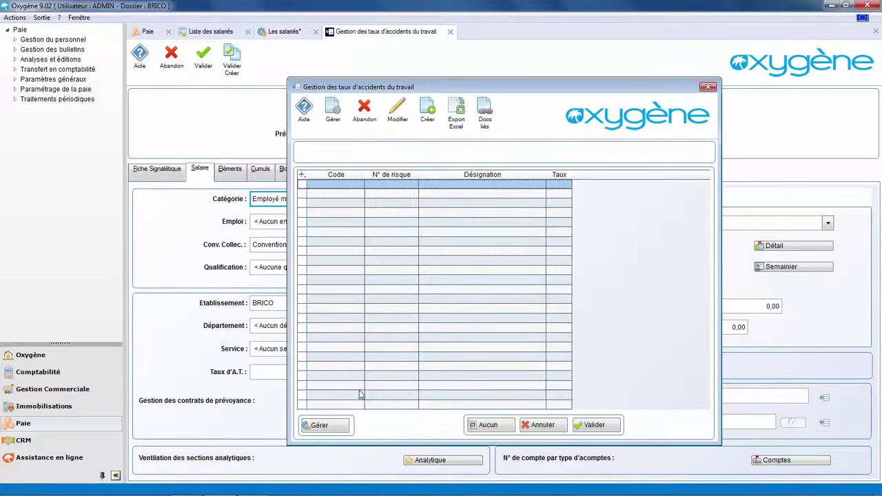
click(338, 426)
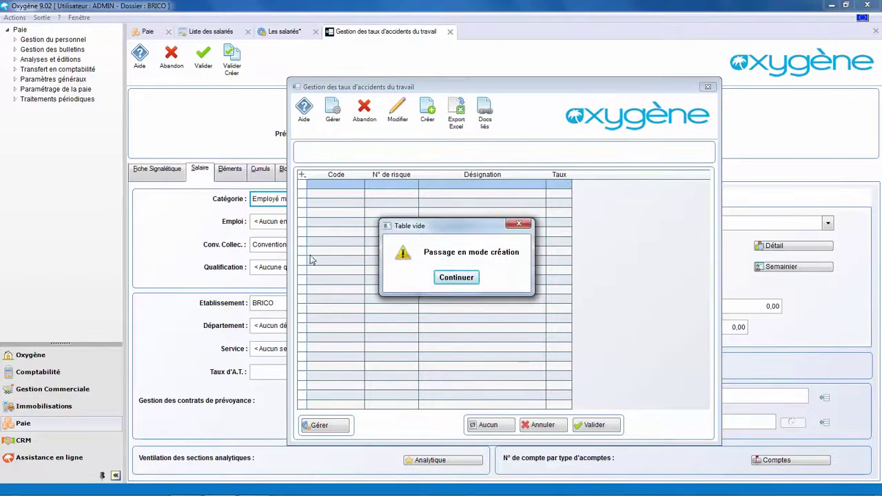
click(455, 279)
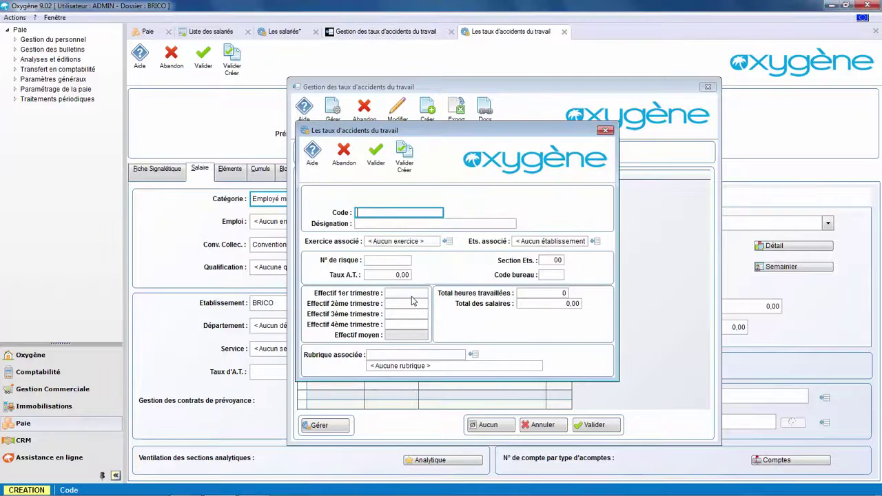
text(AT)
key(Tab)
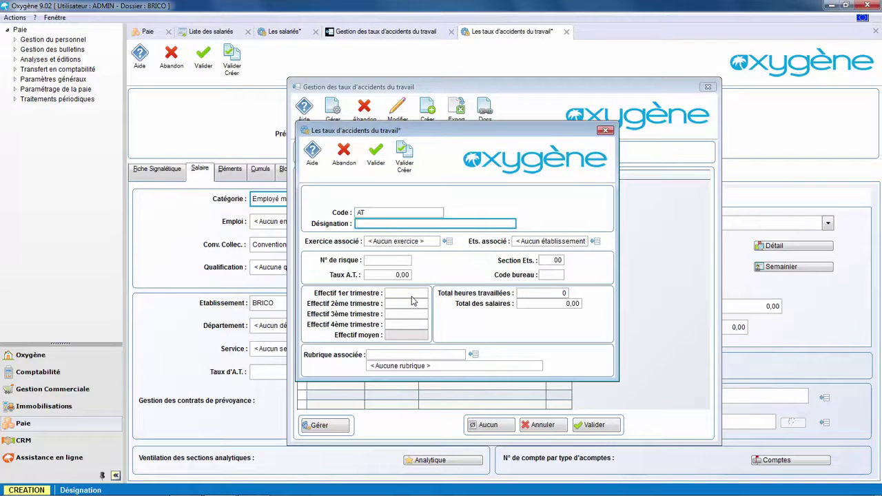
text(AT)
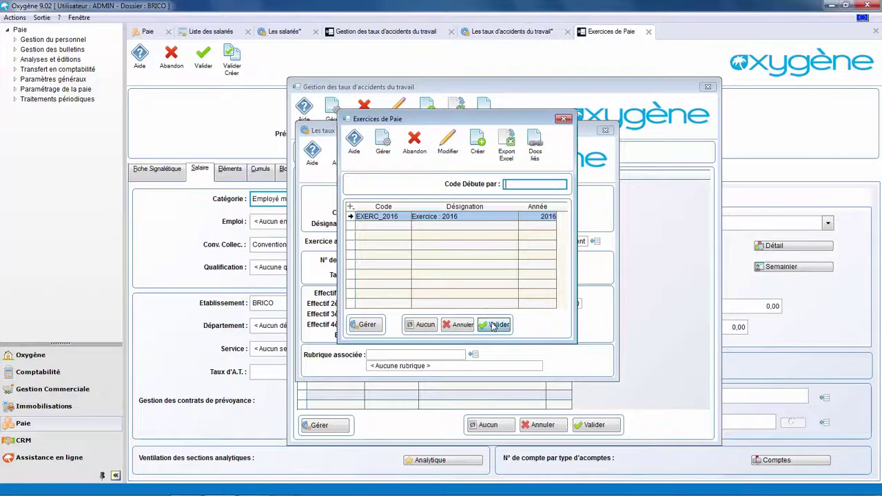
click(494, 324)
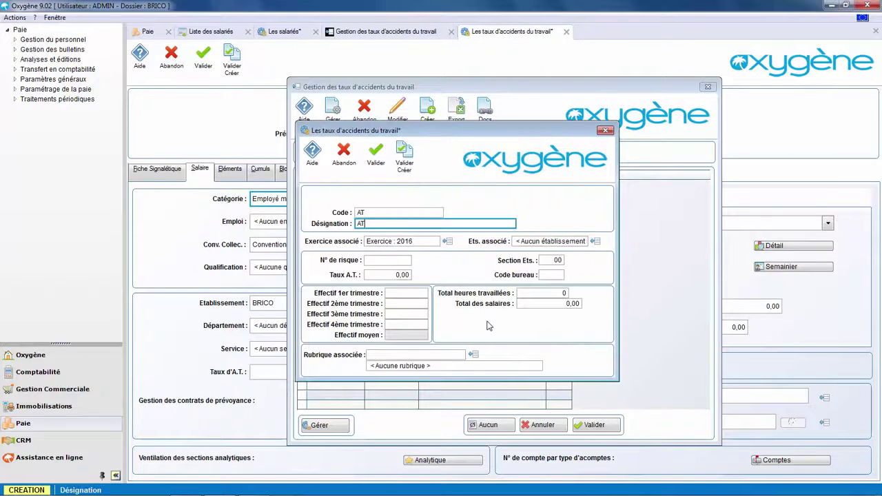
Give it risk number 524PB, section 01 and rate 1,10, save, and assign it to the employee
click(372, 261)
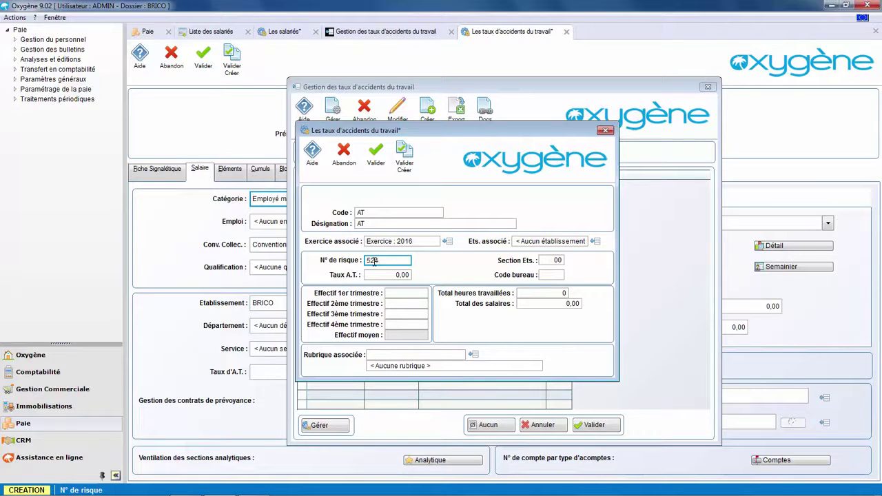
text(524PB)
click(558, 259)
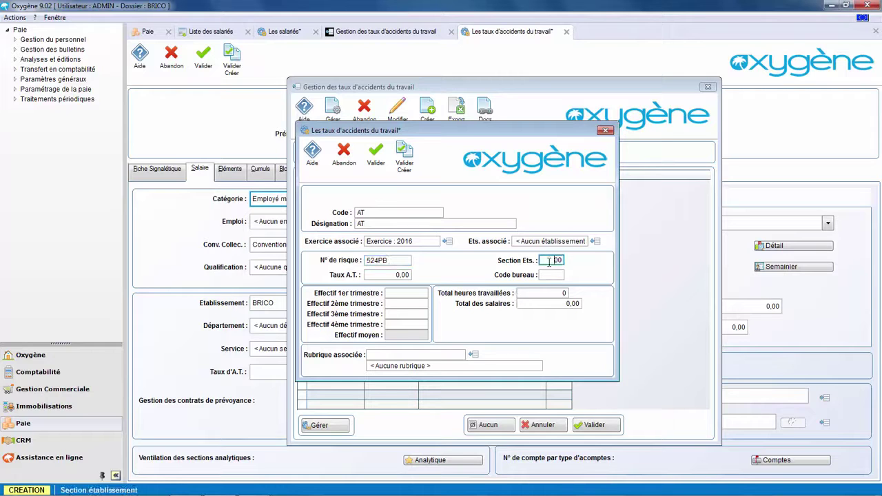
double_click(555, 259)
click(392, 276)
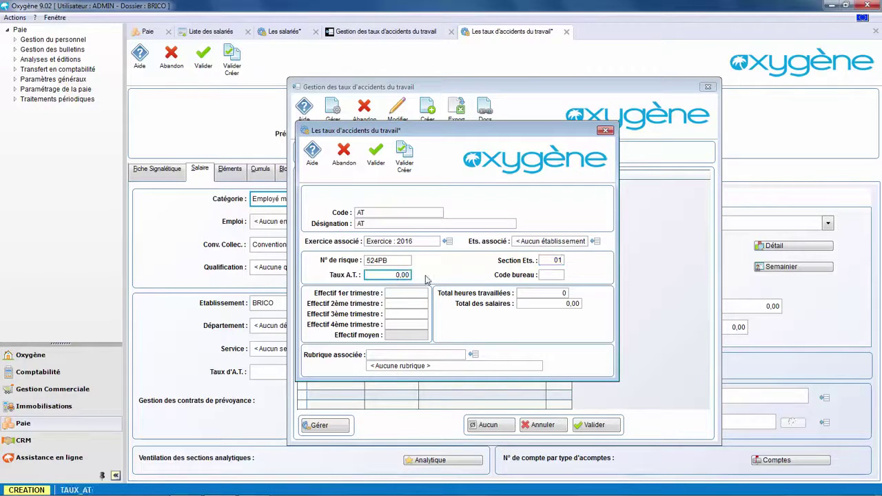
text(1,1)
click(376, 153)
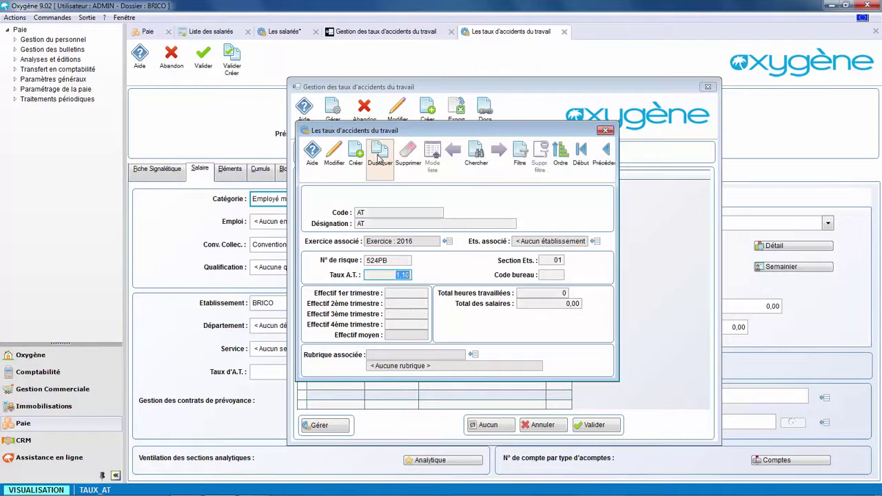
click(606, 131)
click(595, 425)
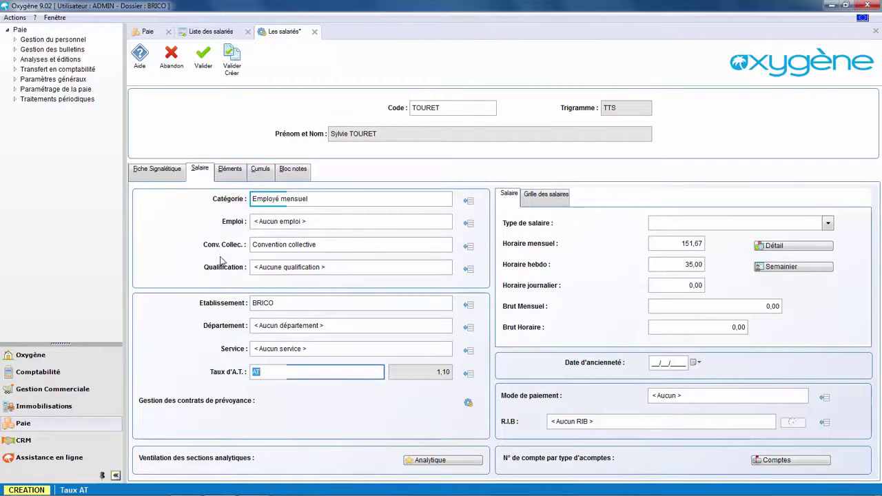
Enter a monthly gross salary of 2 200,00 and display the employee's contract elements
click(710, 309)
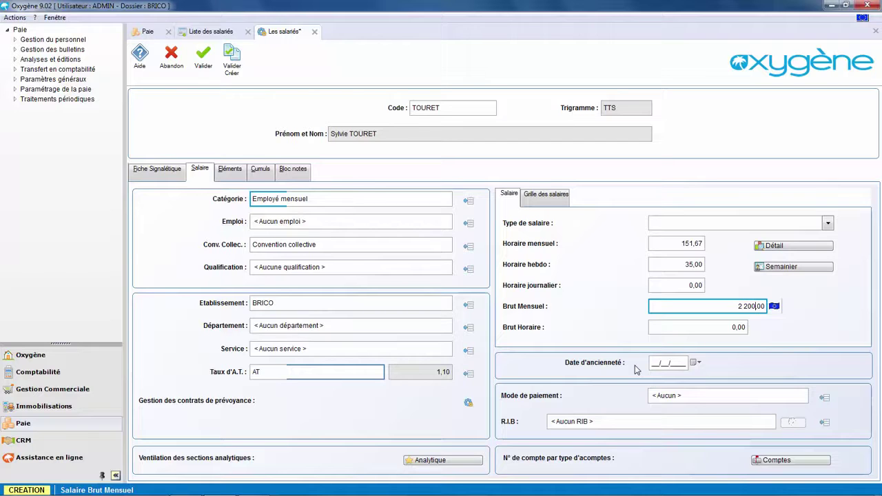
click(229, 172)
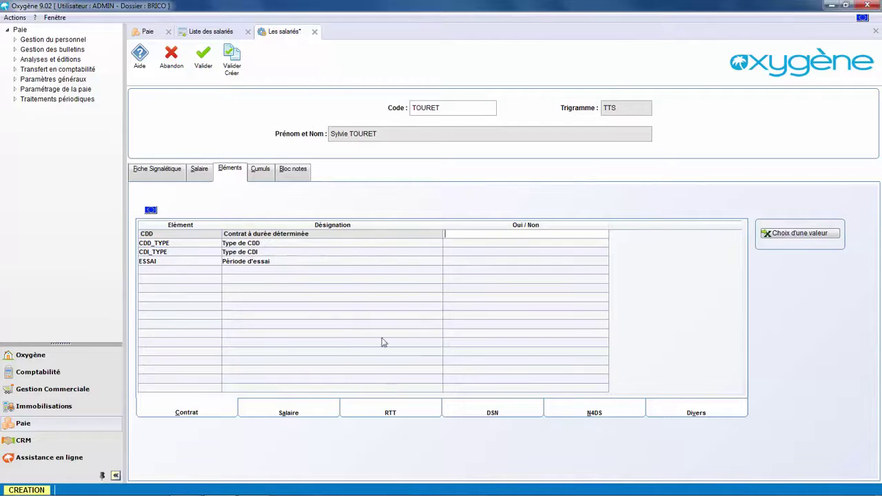
Set the DSN contract nature to 01 (permanent contract, CDI)
click(302, 413)
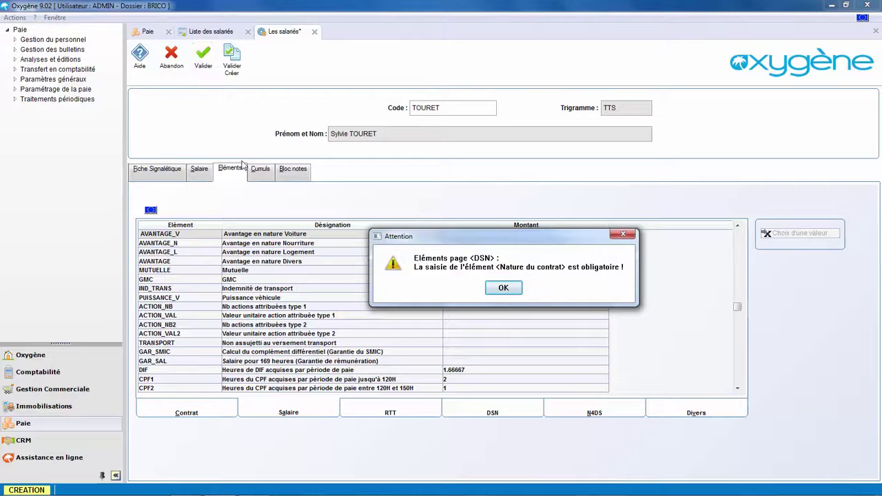
click(504, 288)
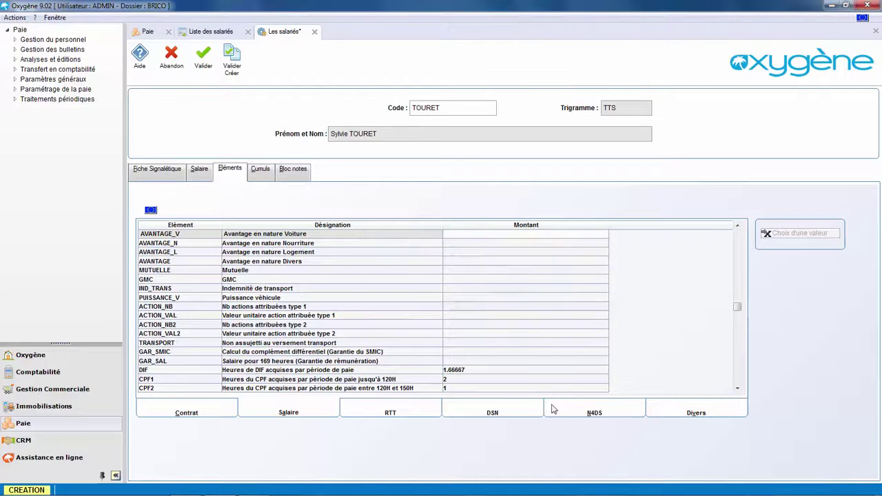
click(513, 411)
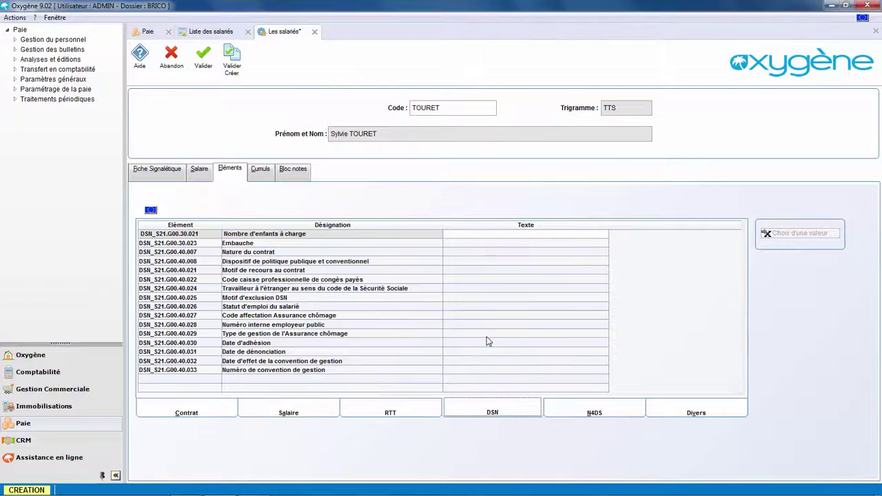
click(454, 252)
click(784, 233)
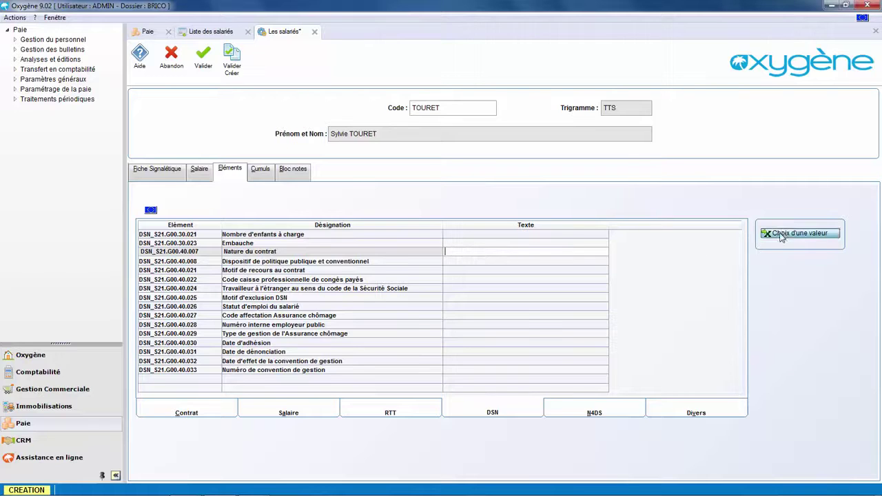
click(513, 324)
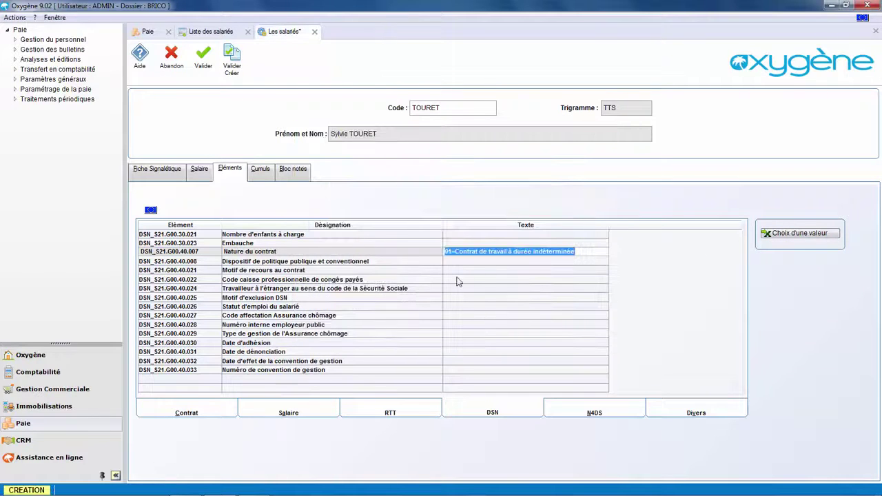
Set the public policy scheme to 99=Non concerné and save the employee record
click(464, 261)
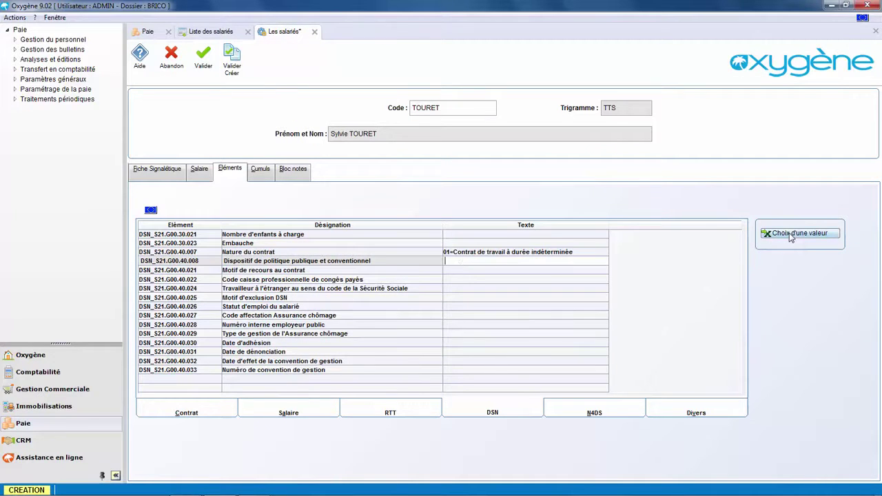
click(790, 235)
drag(610, 256, 601, 313)
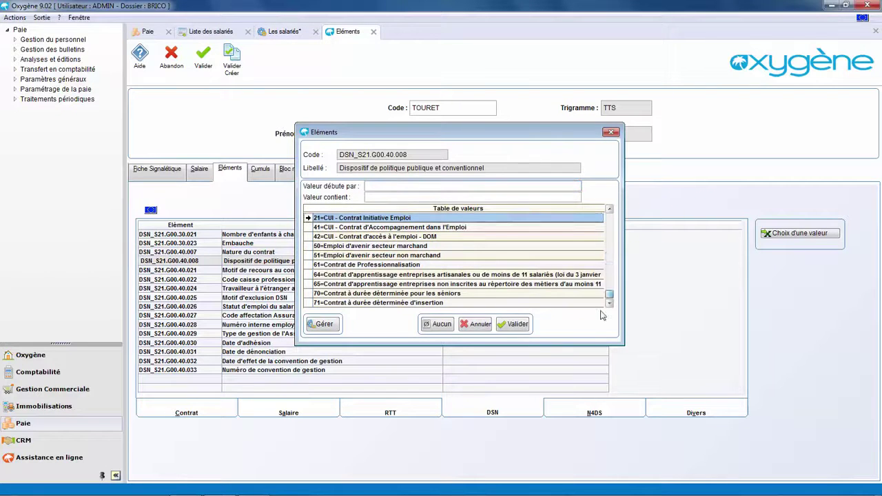
click(518, 326)
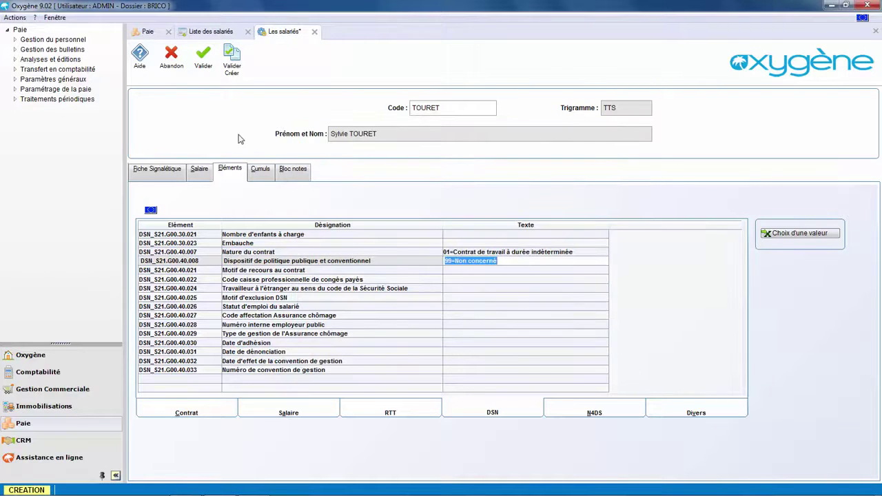
click(205, 64)
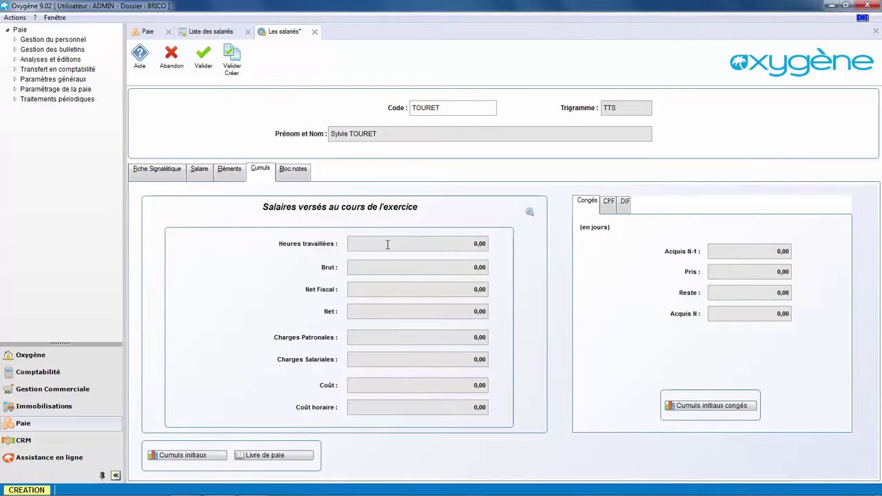
click(298, 173)
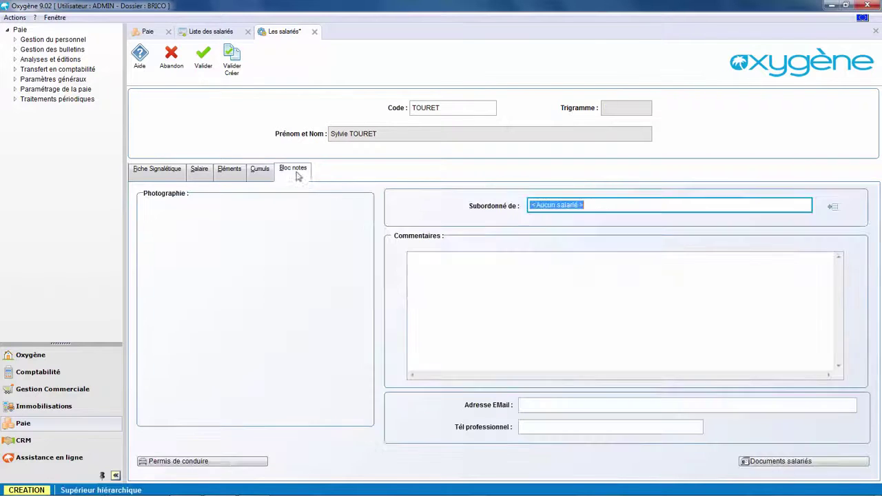
click(202, 61)
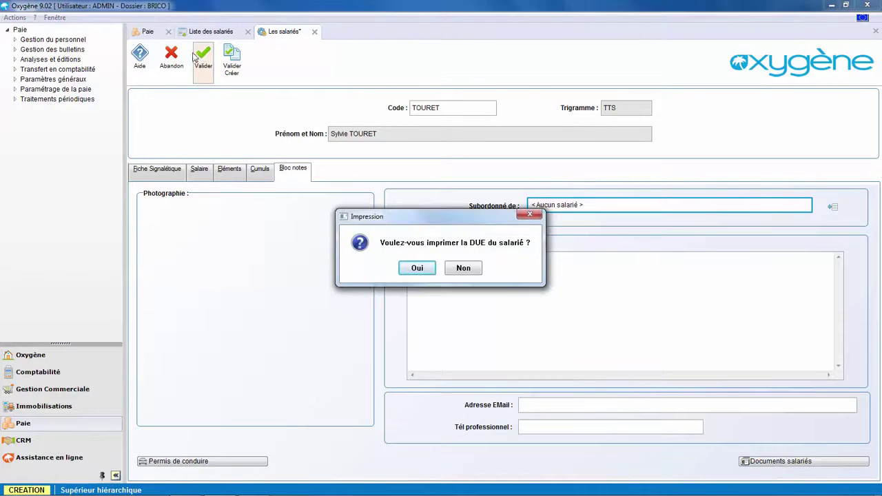
Decline the DUE printing, close Documents salariés, and open Cumuls initiaux congés from Cumuls
click(463, 270)
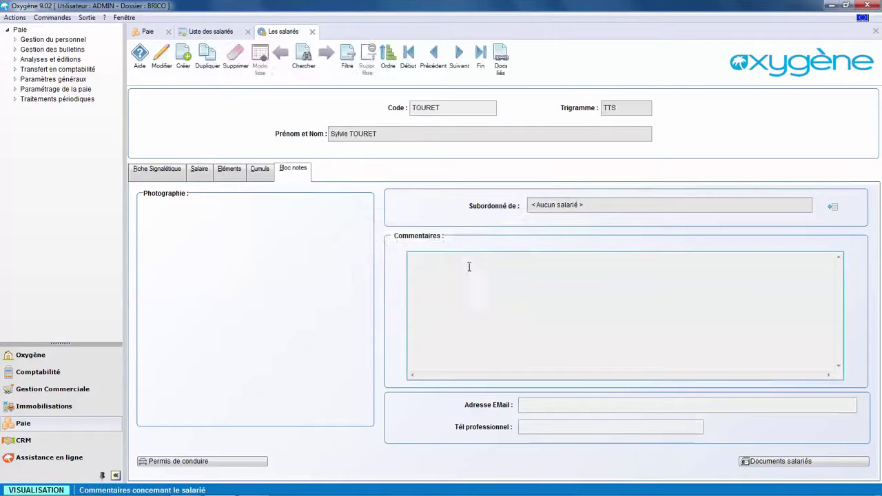
click(810, 463)
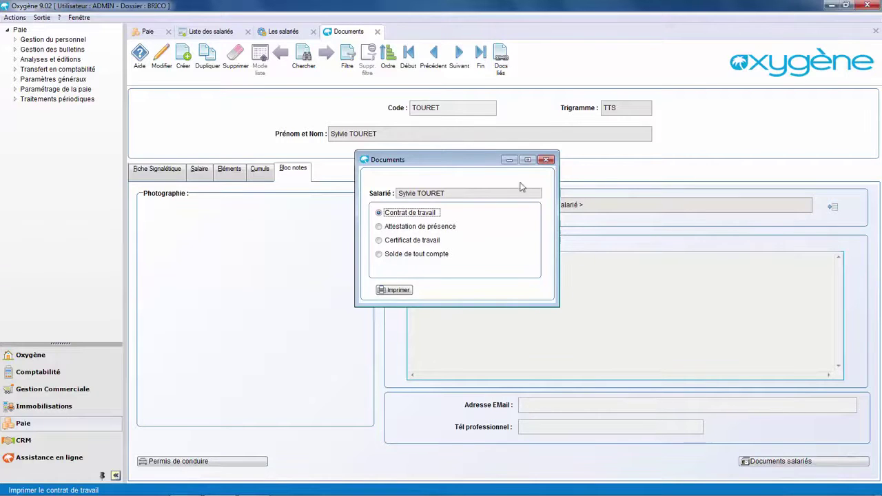
click(546, 161)
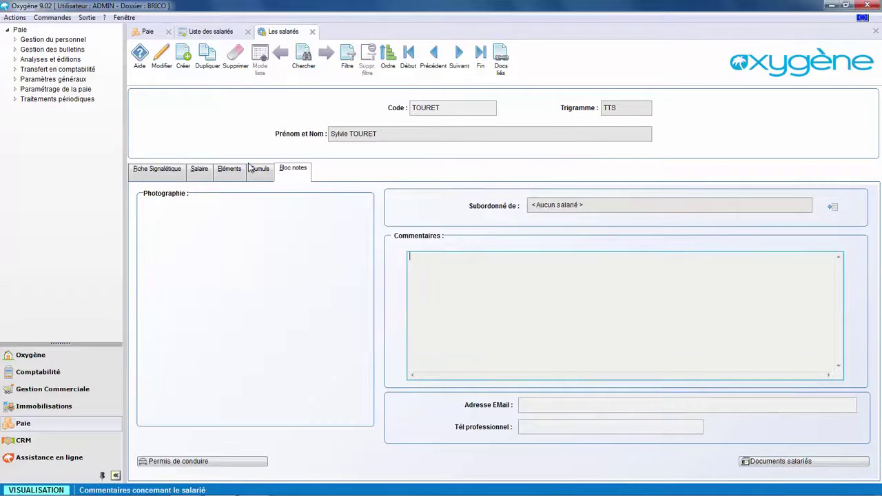
click(252, 169)
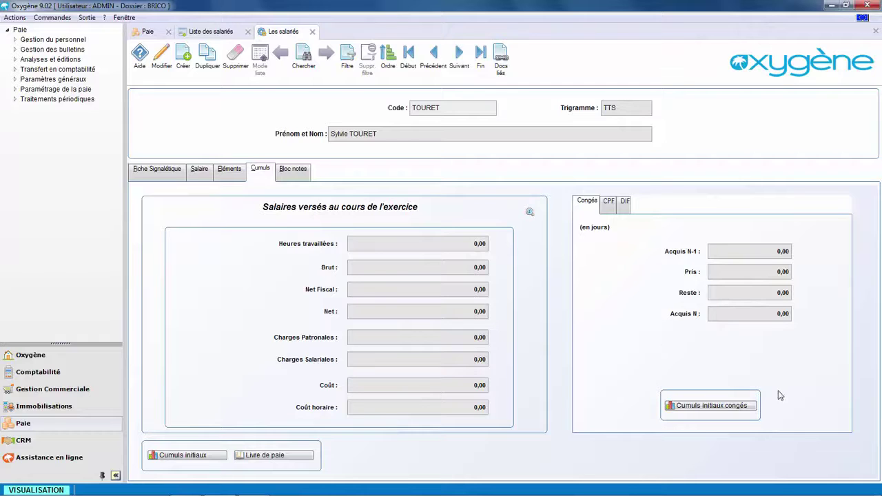
click(734, 407)
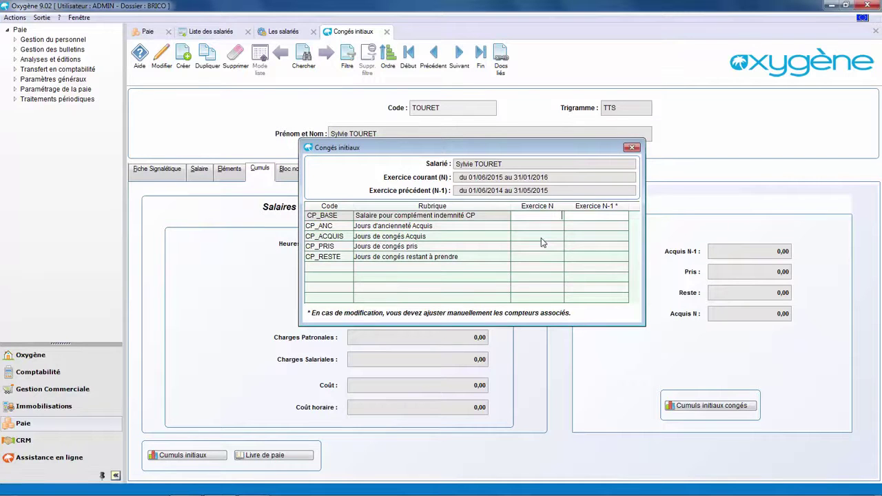
Enter CP_ACQUIS 14,00 (N) and 25,00 (N-1), CP_PRIS 5,00 and CP_RESTE 20,00 for N-1
click(541, 237)
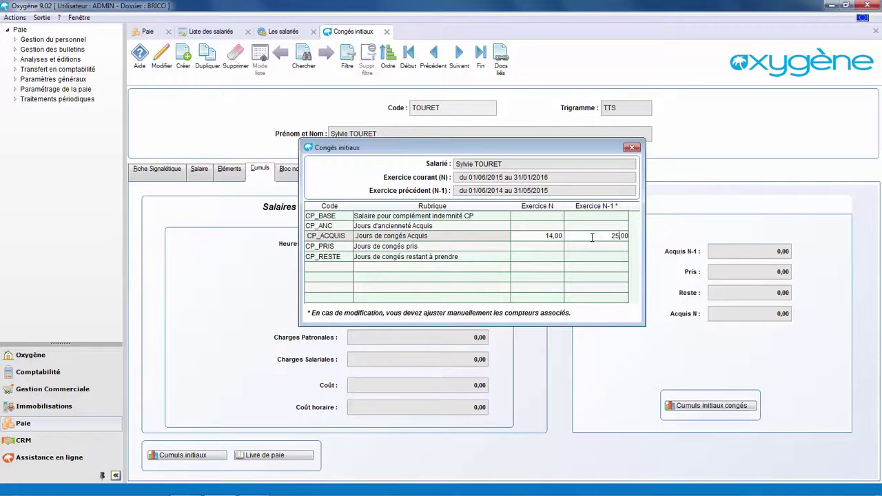
click(617, 248)
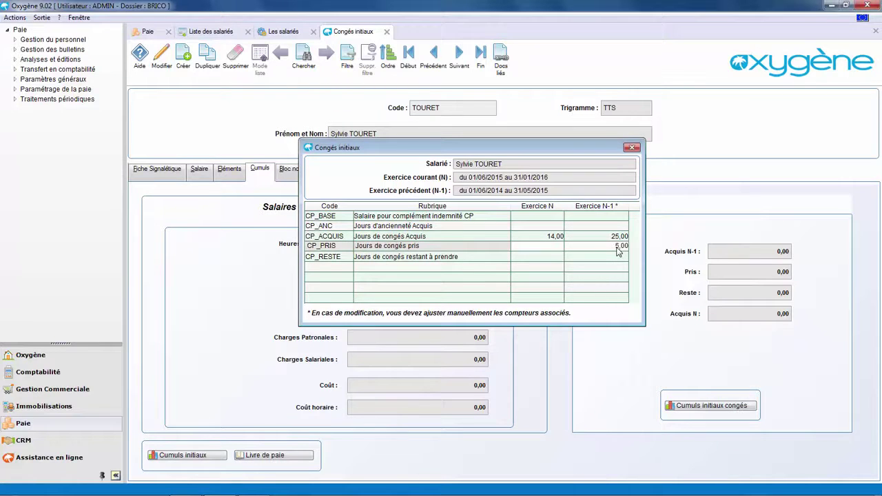
click(601, 257)
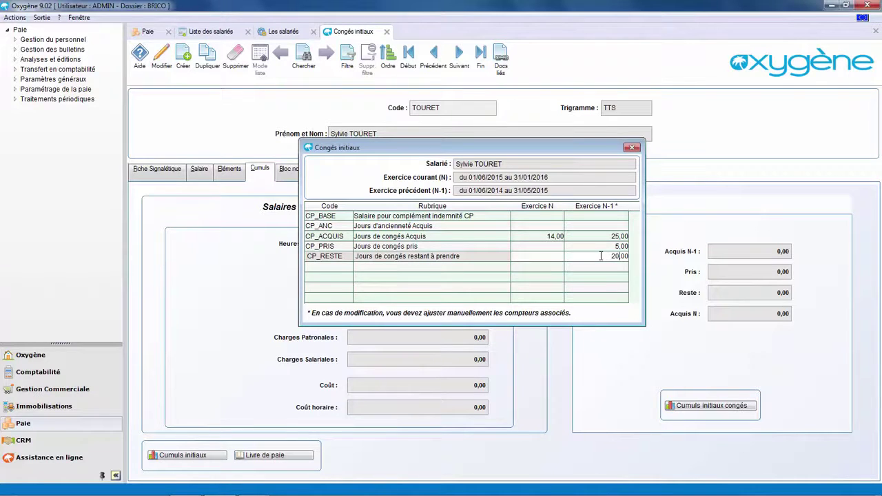
key(Escape)
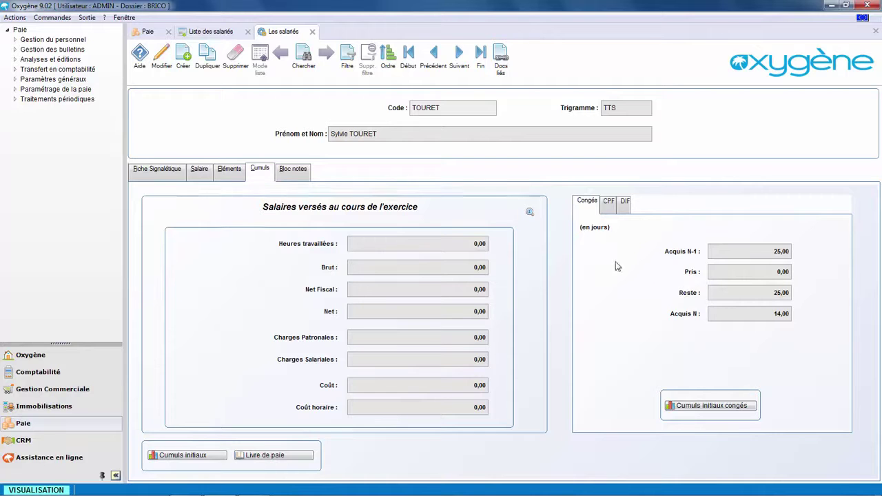
Close the employee record and list, then open Bulletins de paie > Les bulletins de paie
click(312, 32)
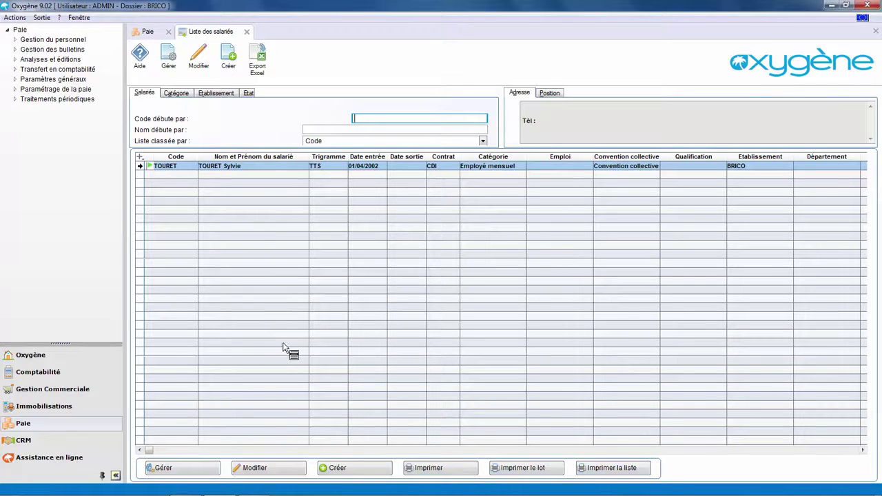
key(Escape)
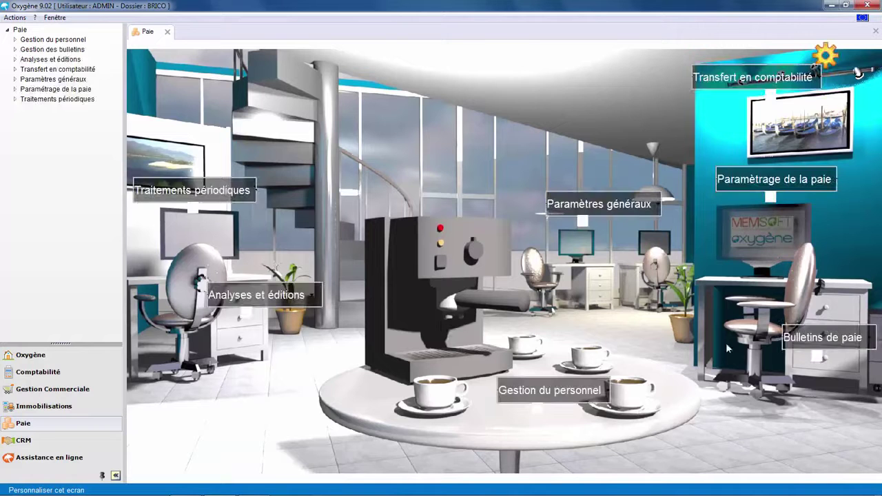
click(799, 343)
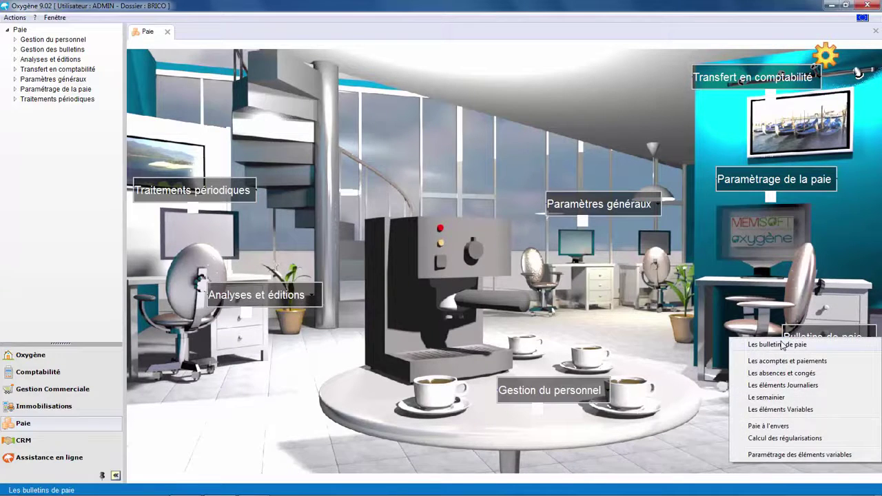
click(775, 342)
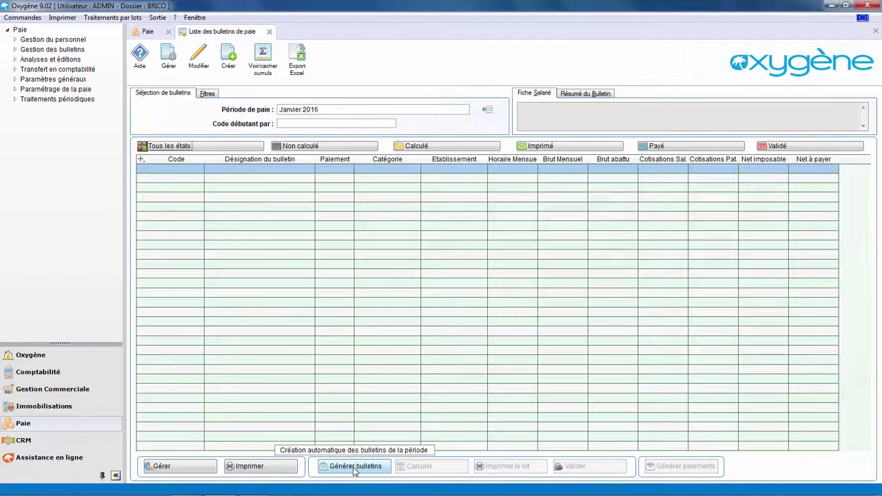
Generate the Janvier 2016 payslip and open it in edit mode
click(354, 467)
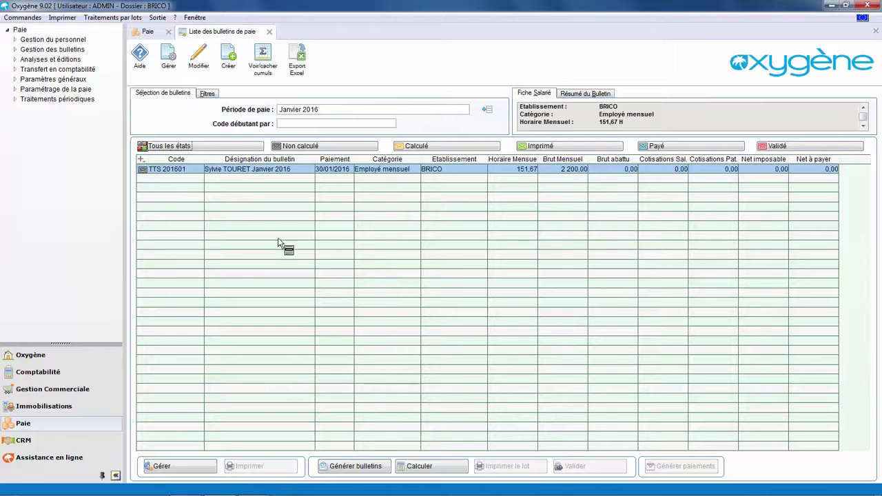
click(190, 467)
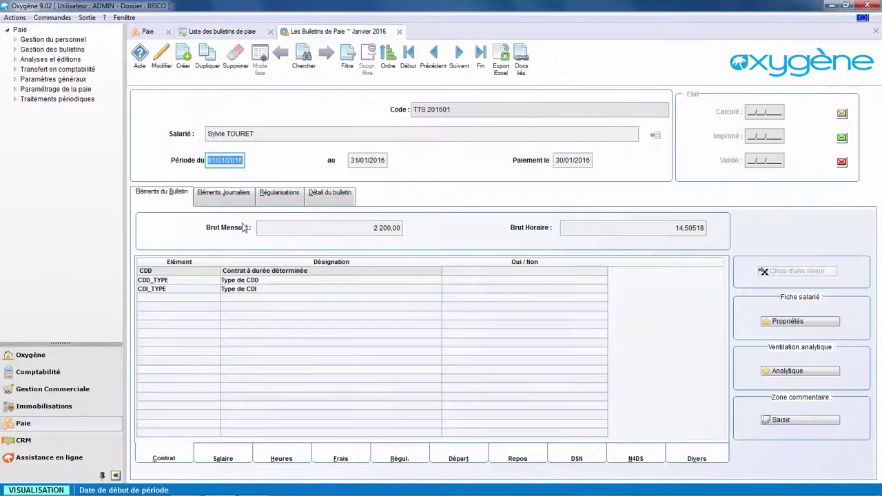
click(160, 56)
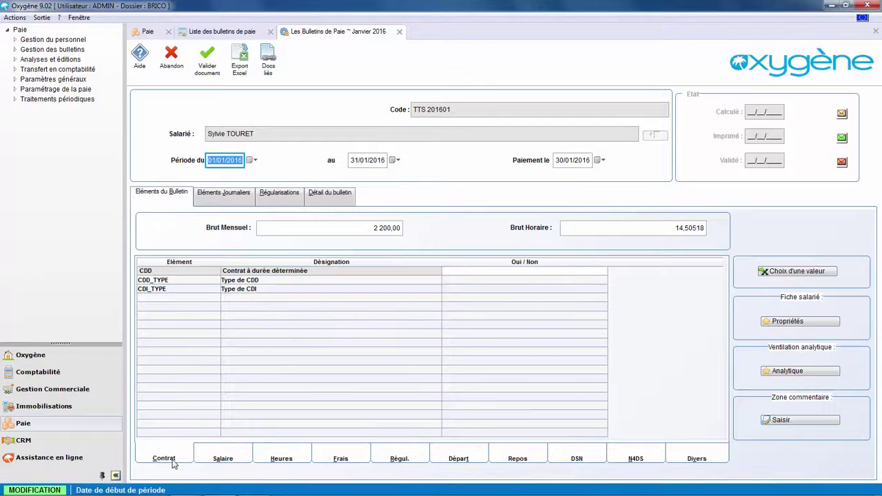
Enter 100 for PR_EXCEP Prime exceptionnelle and display the period's Absences list
click(222, 458)
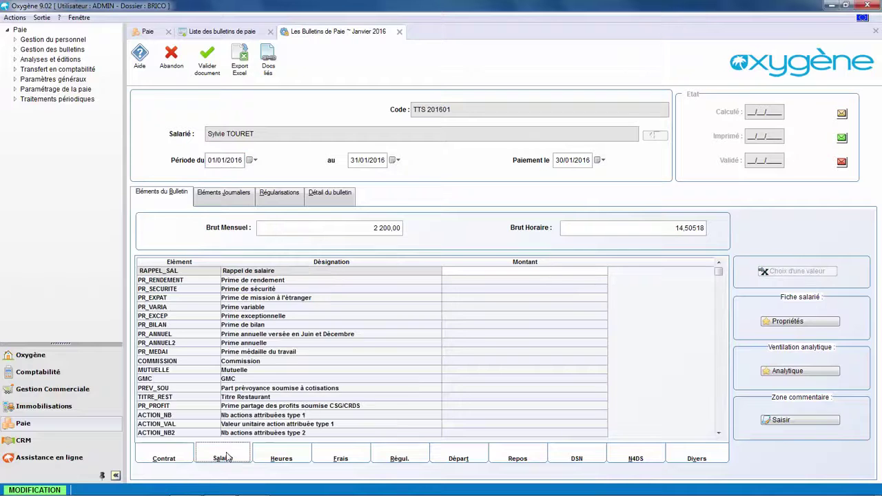
click(450, 315)
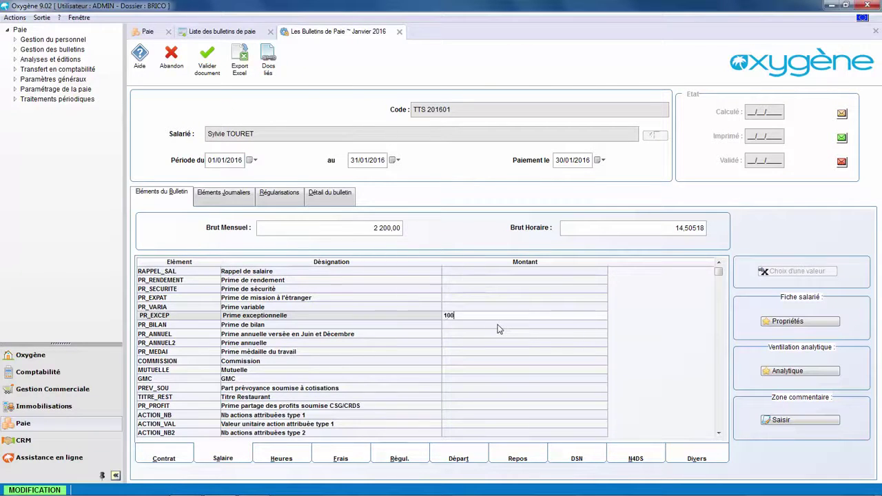
click(300, 451)
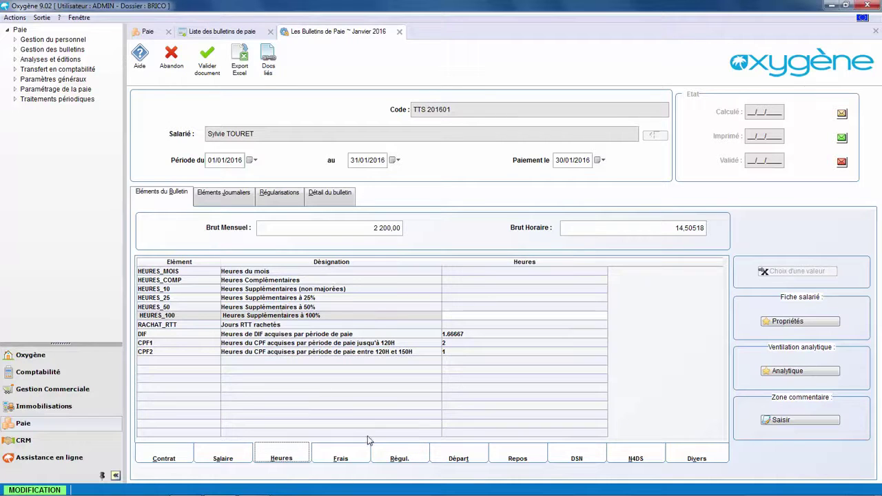
click(223, 195)
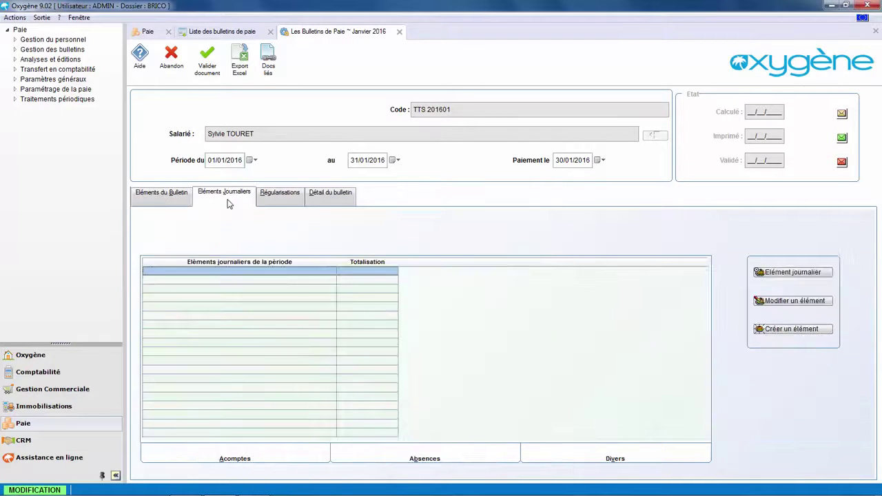
click(449, 458)
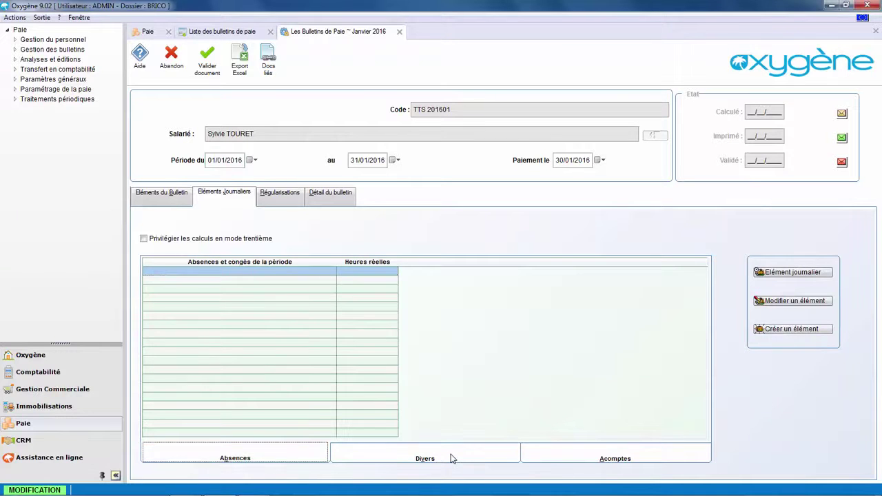
Record a paid leave from 04/01/2016 to 08/01/2016 on the payslip
click(792, 329)
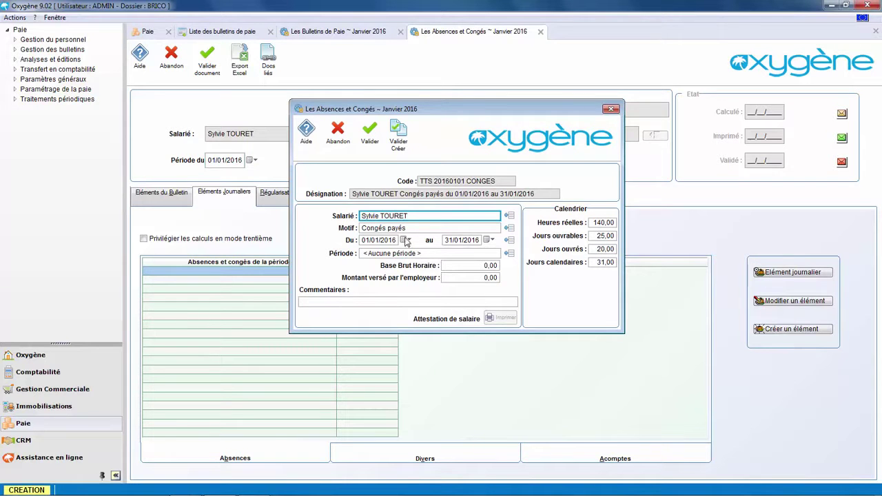
click(405, 239)
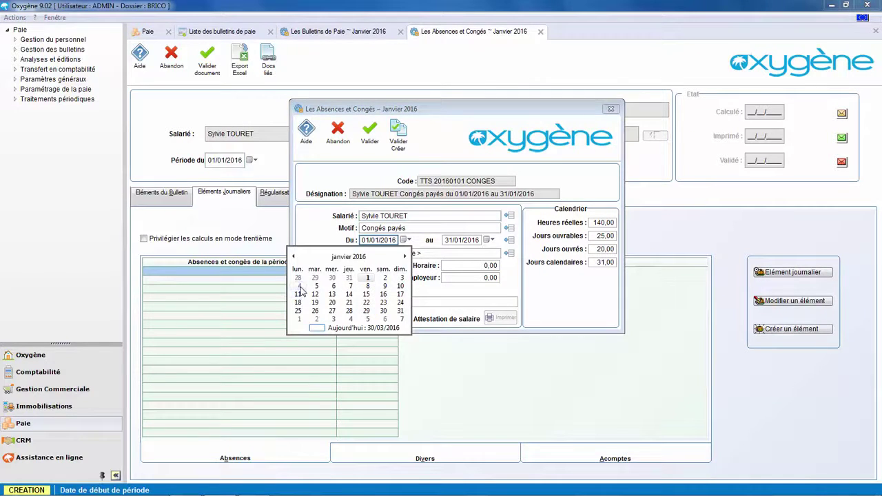
click(299, 286)
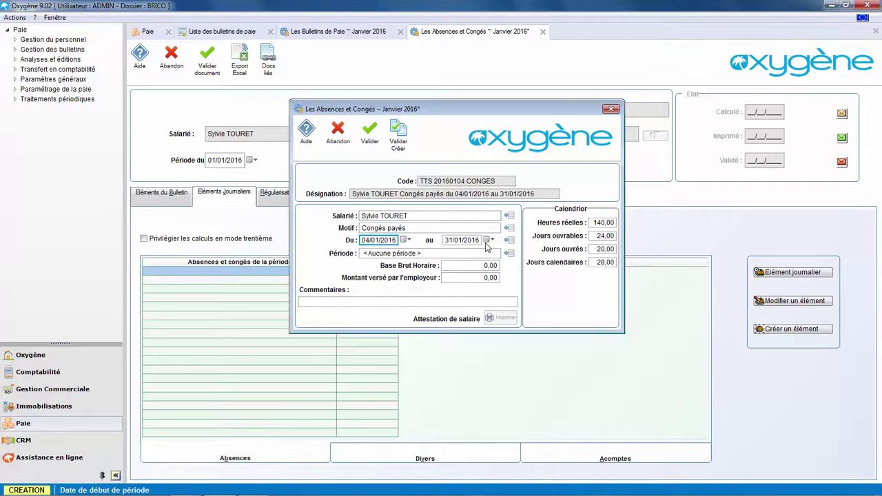
click(486, 240)
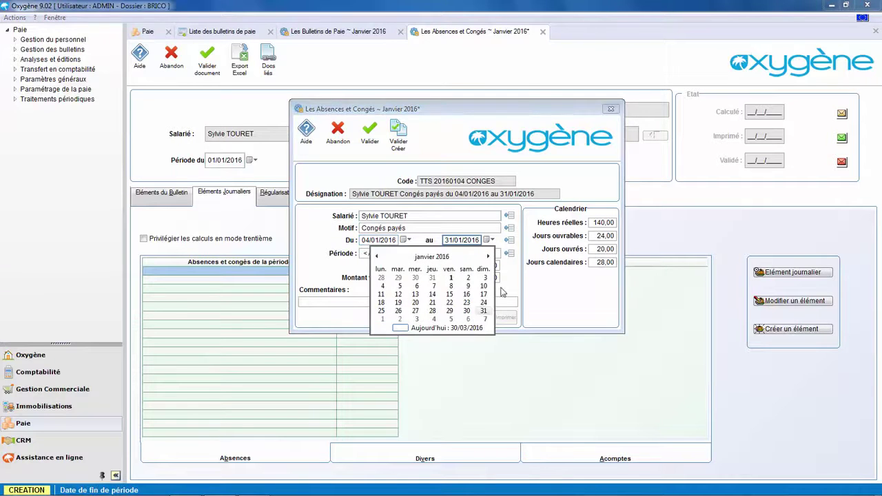
click(450, 286)
click(379, 141)
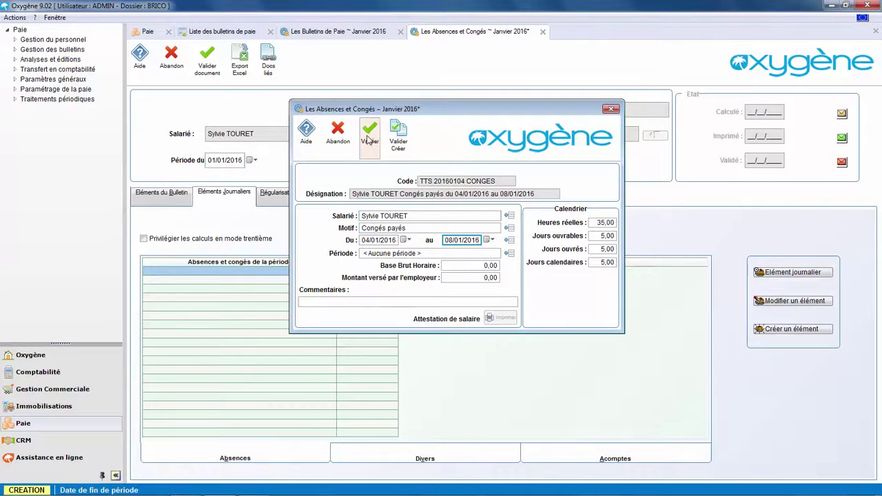
click(610, 109)
Validate, save and calculate the payslip, then view its Détail du bulletin lines
click(208, 60)
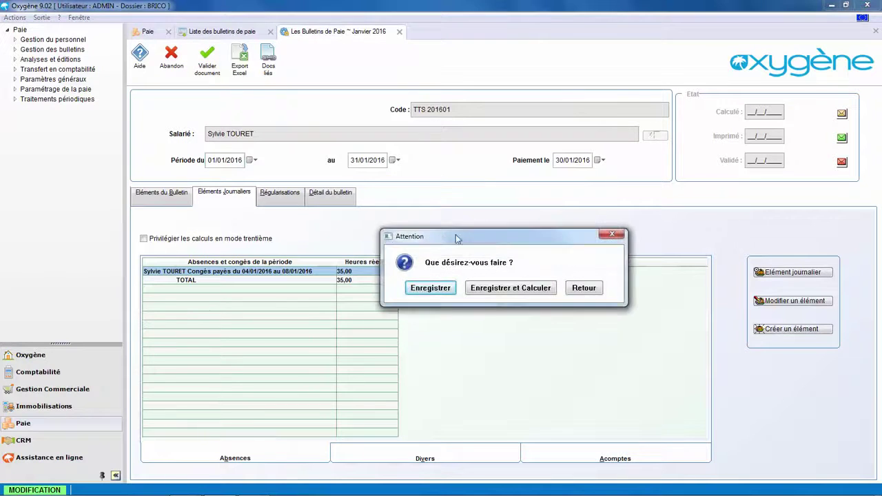
click(513, 289)
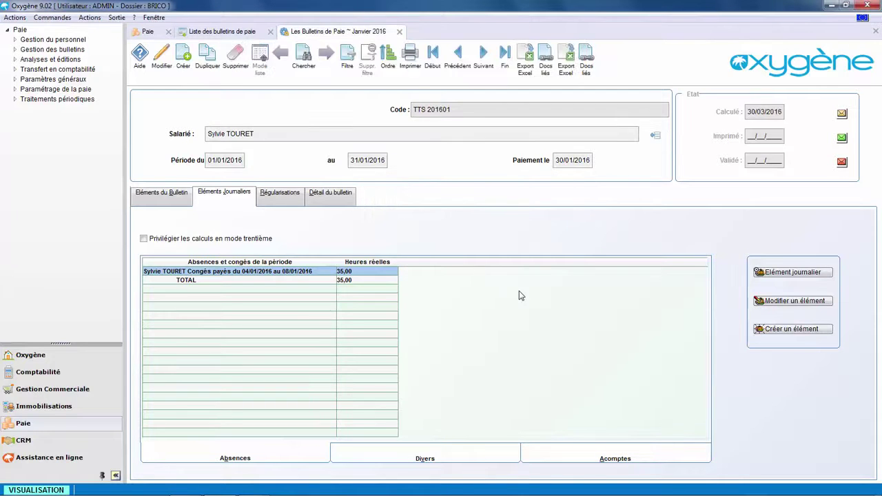
click(336, 196)
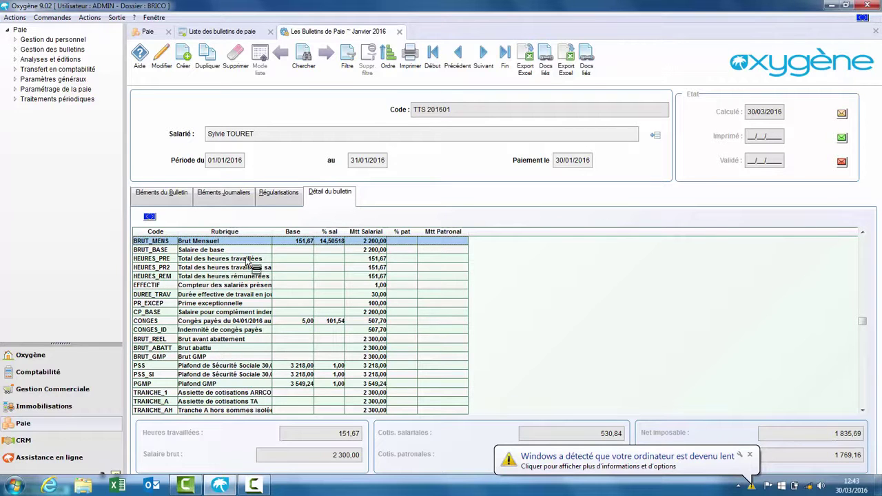
Close the payslip editor back to the Janvier 2016 list, dismissing the notification and Traitements par lots menu
click(399, 31)
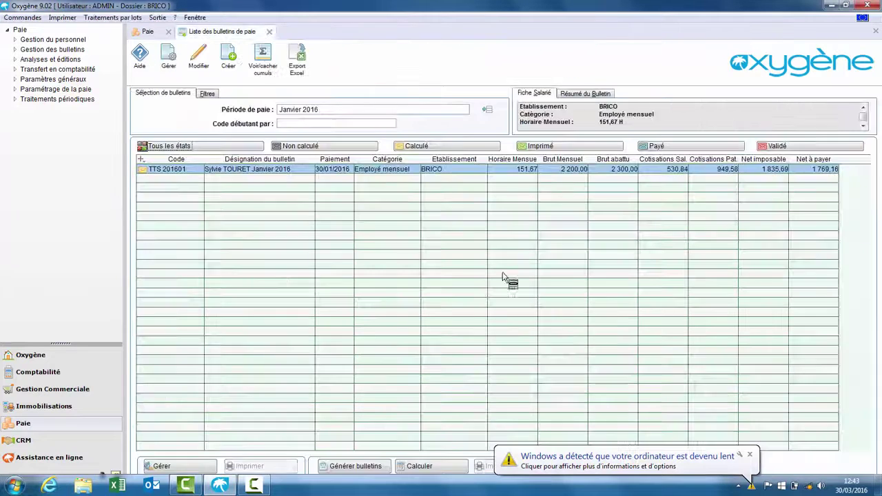
click(750, 454)
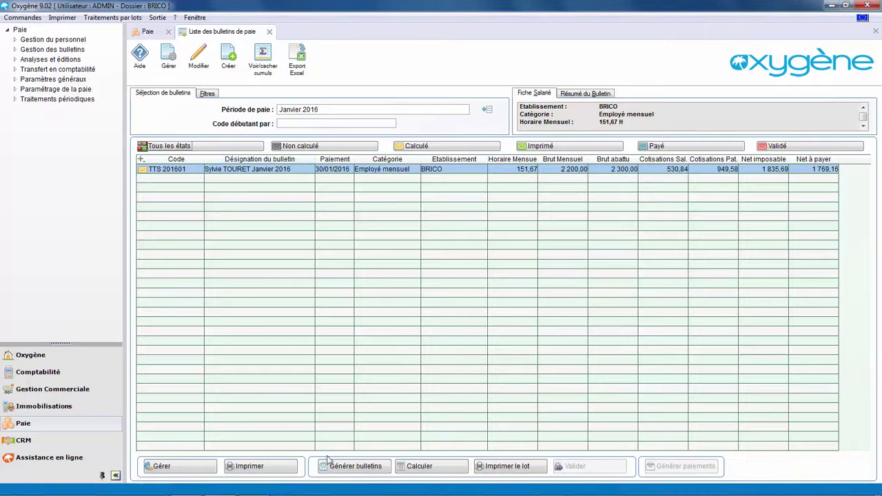
click(103, 17)
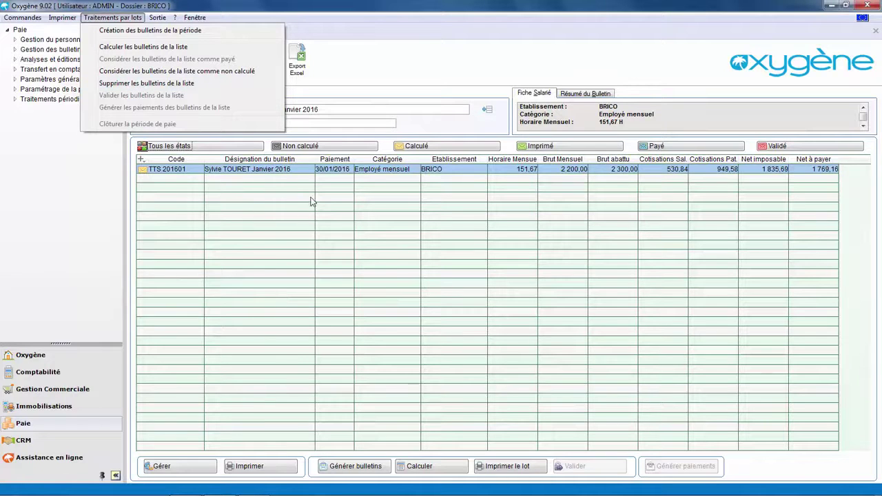
click(434, 126)
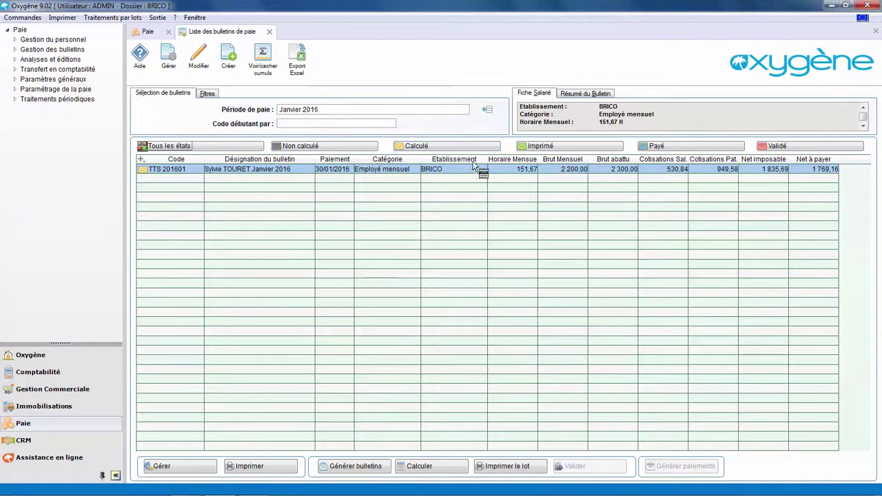
Print payslip TTS 201601 in Mode Réel, then close the preview and the payslip list
click(252, 468)
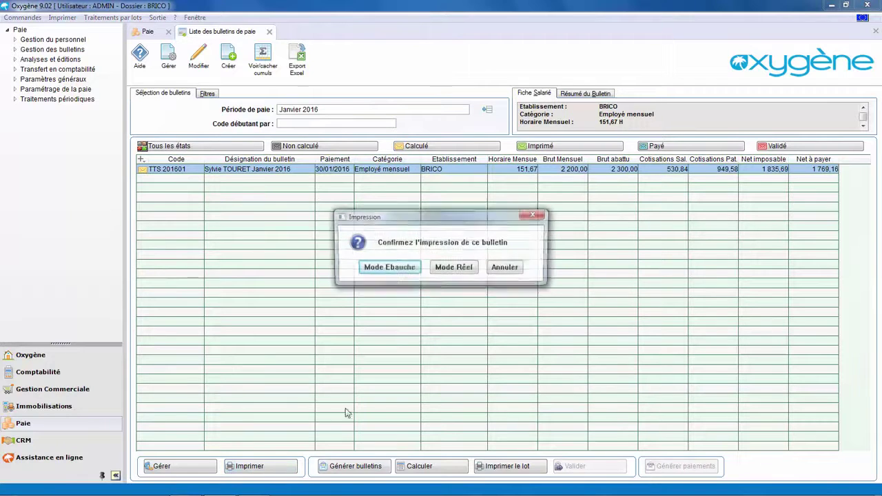
click(454, 268)
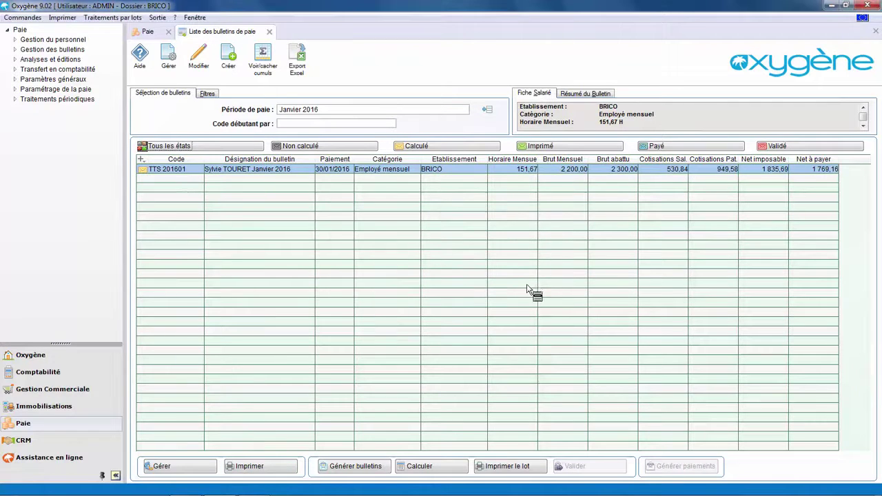
click(234, 101)
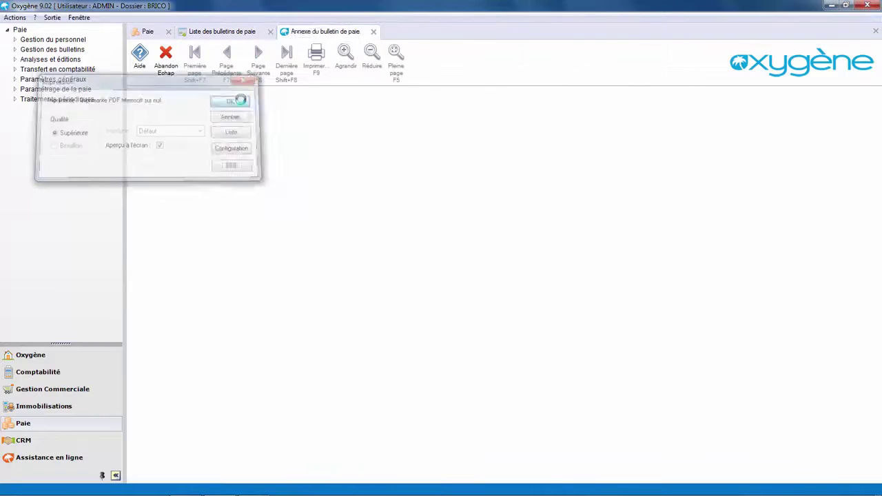
click(165, 57)
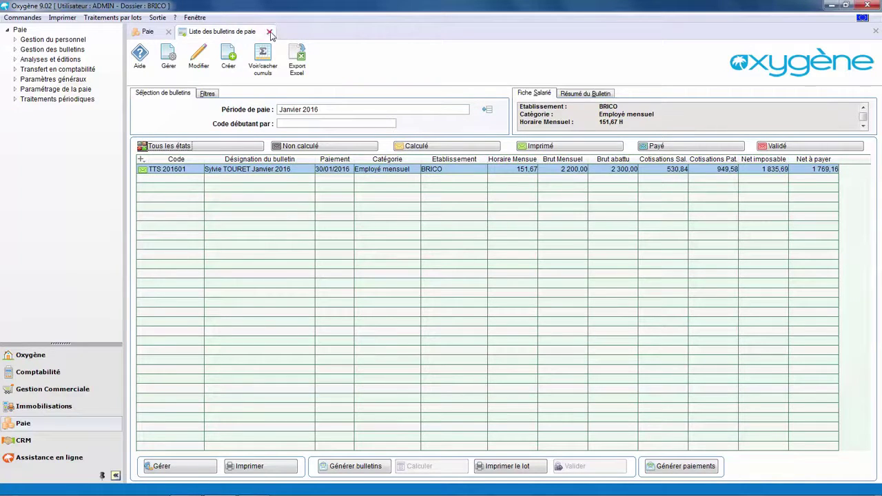
click(269, 31)
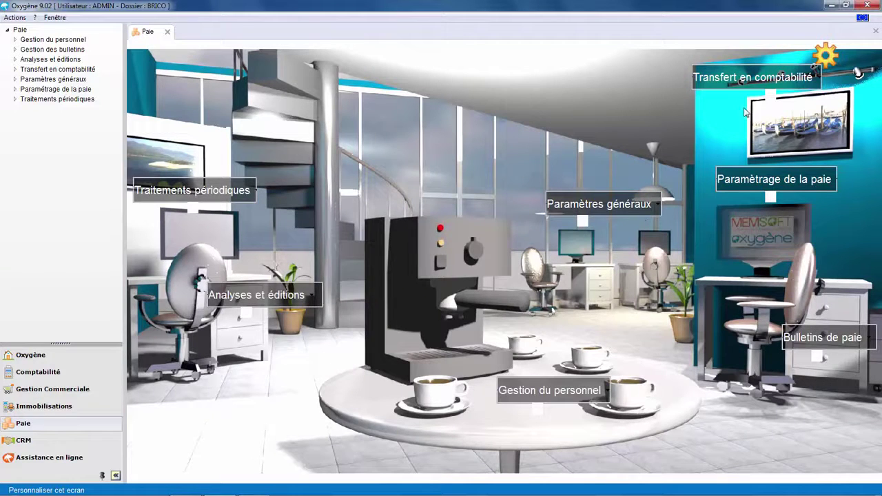
Open the payroll OD for transfer and enter 3 as the standard salary entry's accounting date
click(724, 80)
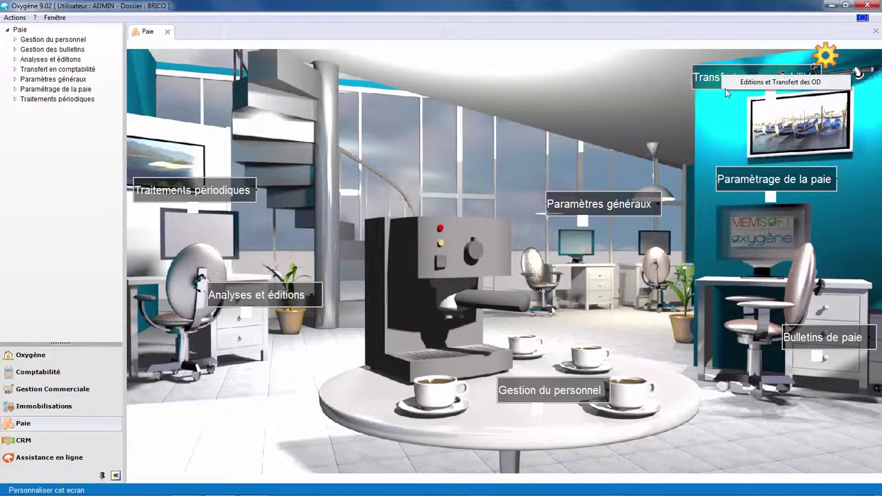
click(730, 82)
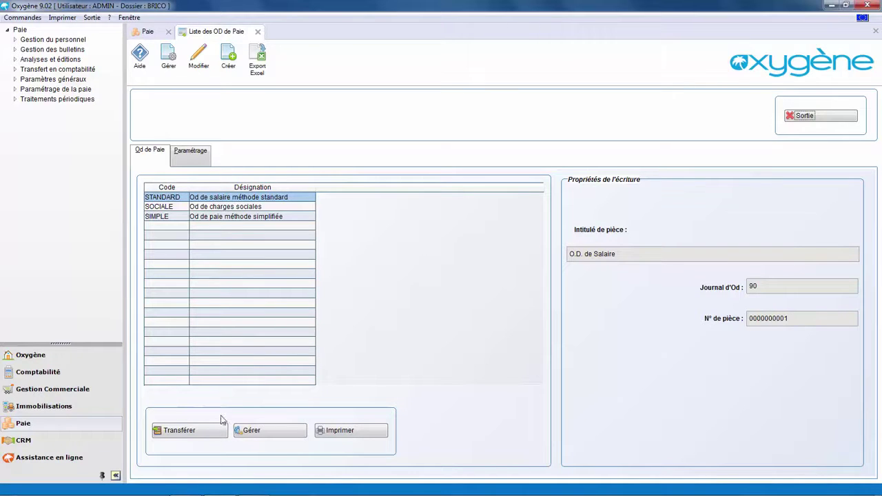
click(183, 434)
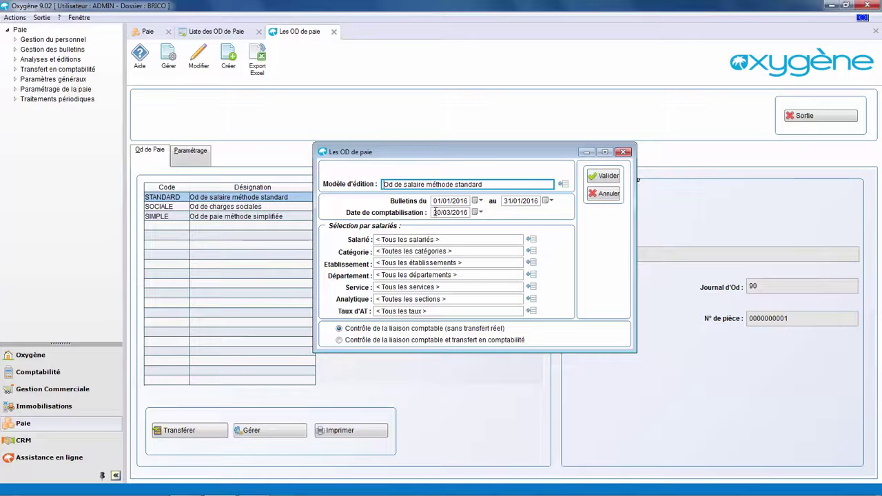
click(434, 213)
text(3)
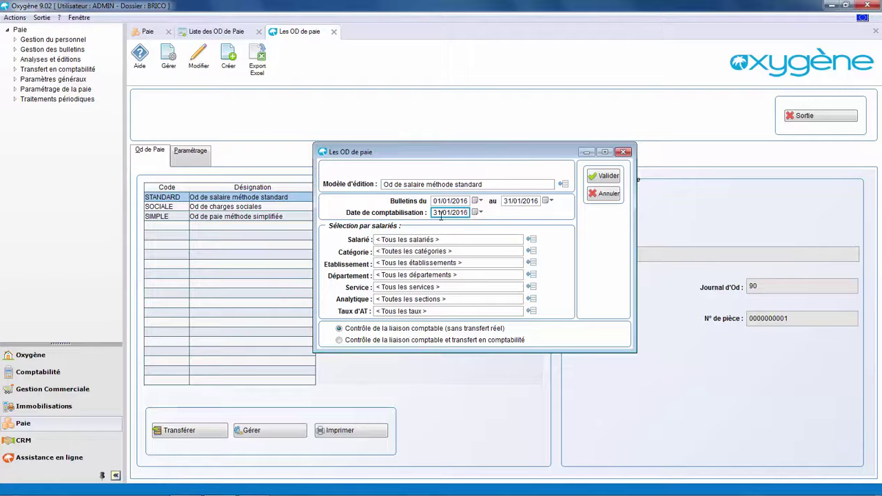
Check and transfer the January 2016 salary OD to accounting, then close the OD screen
click(426, 340)
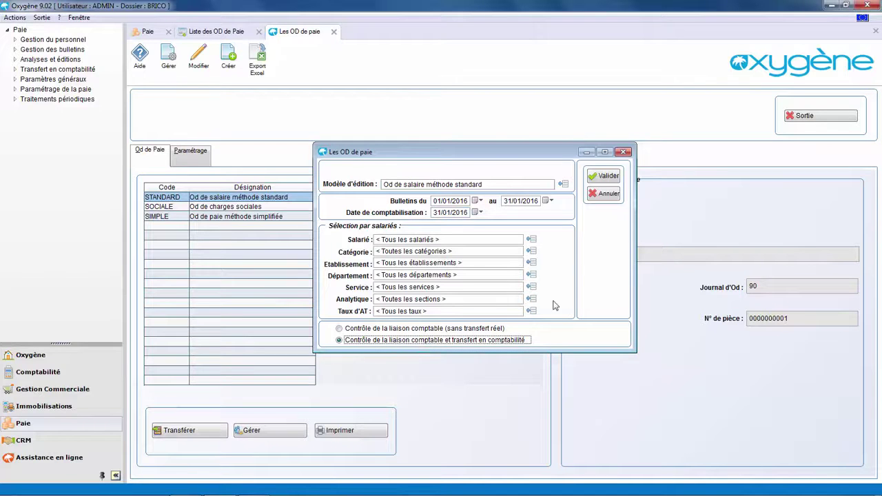
click(598, 178)
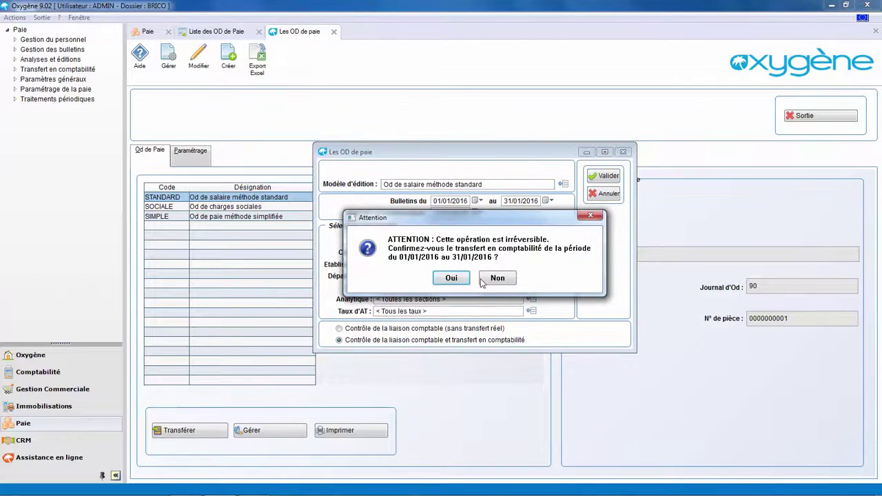
click(451, 277)
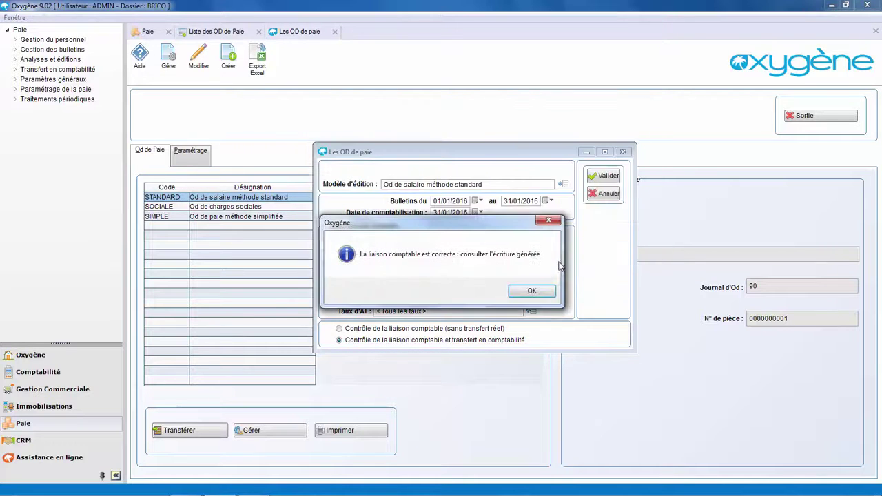
click(529, 292)
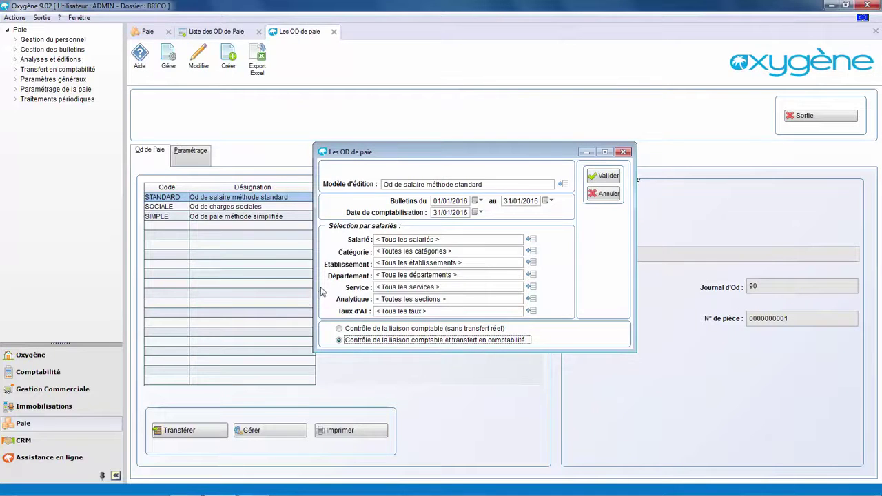
click(800, 117)
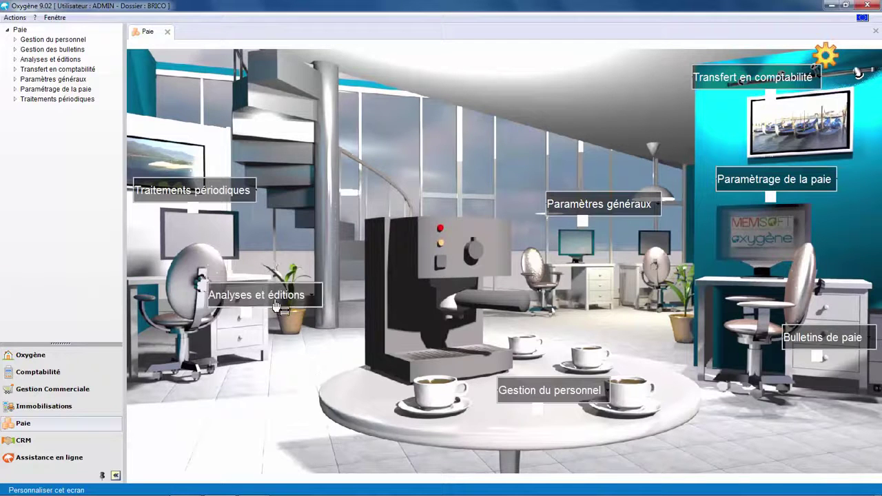
Open the social charges report form and select the URSSAF (DUCS) charges model
click(296, 300)
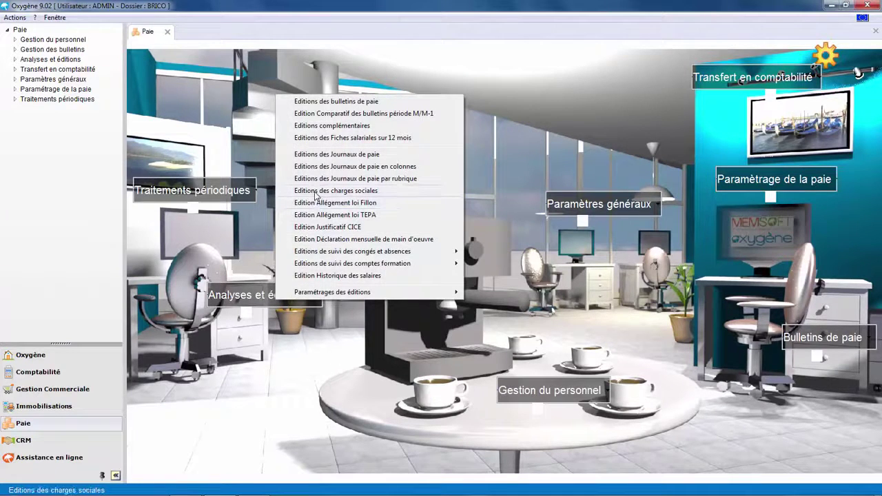
click(316, 190)
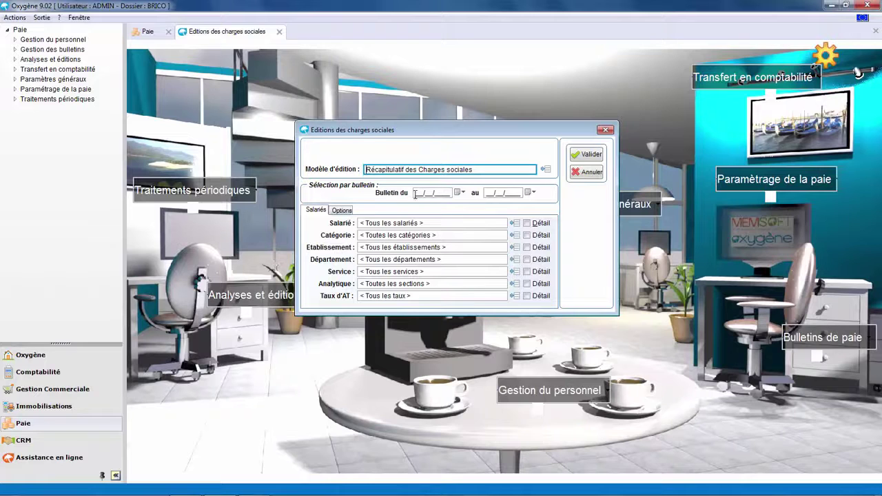
click(545, 169)
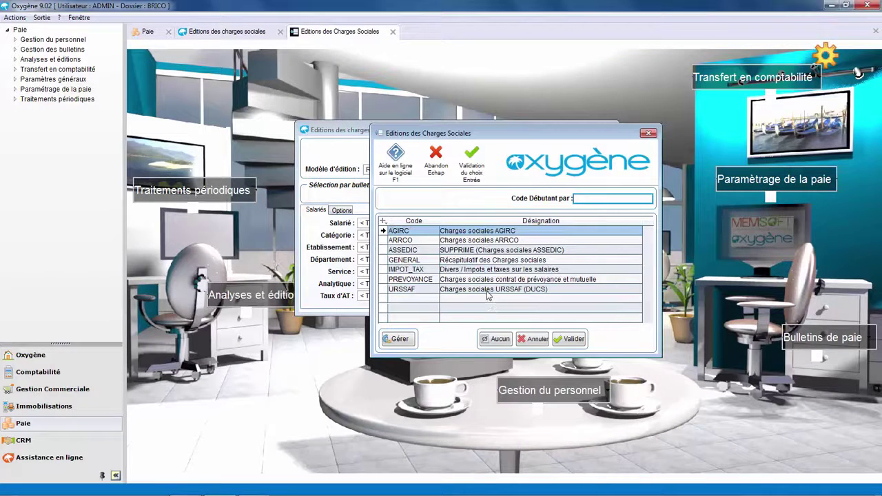
click(486, 291)
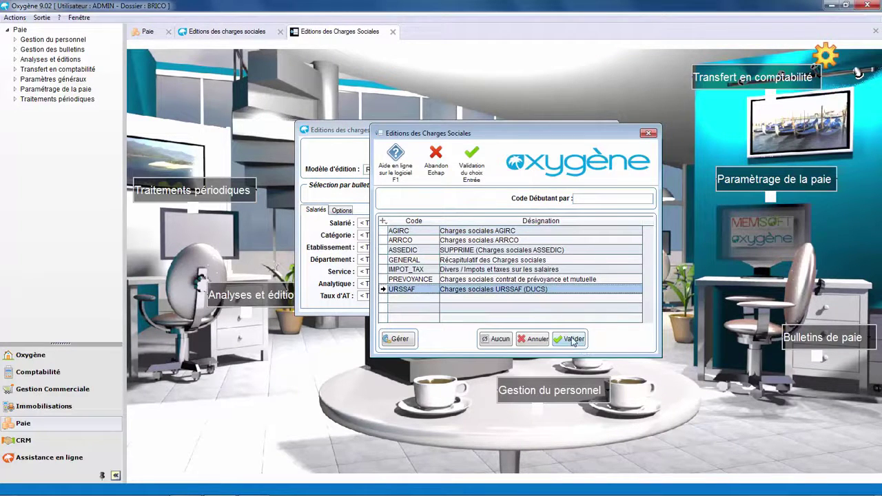
click(572, 340)
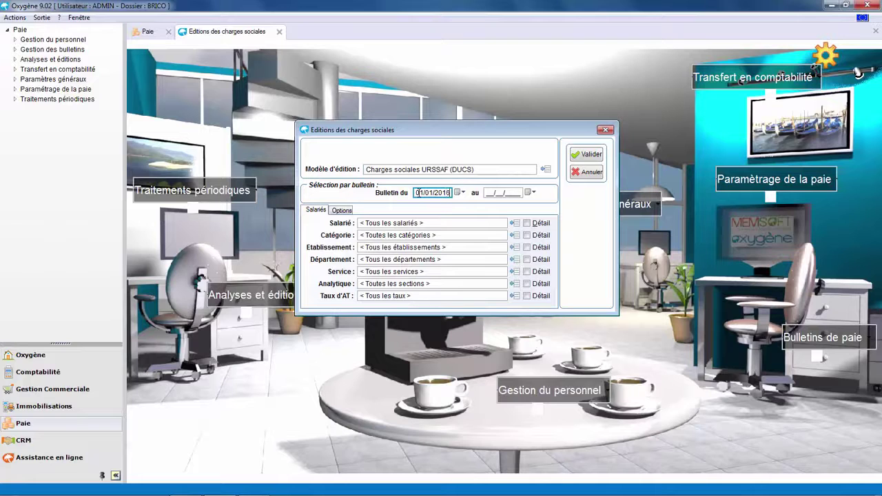
Run the report for 01/01/2016–31/01/2016 and accept the print settings to preview it
key(Tab)
text(31/0)
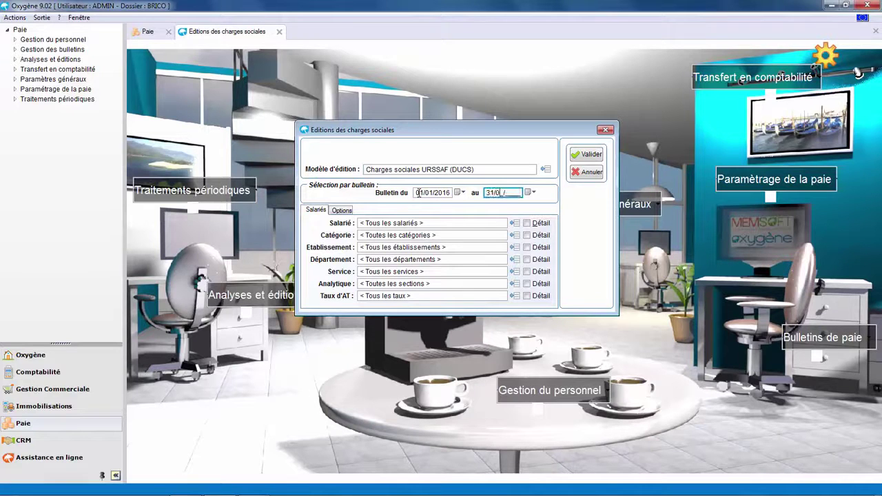
text(1/2016)
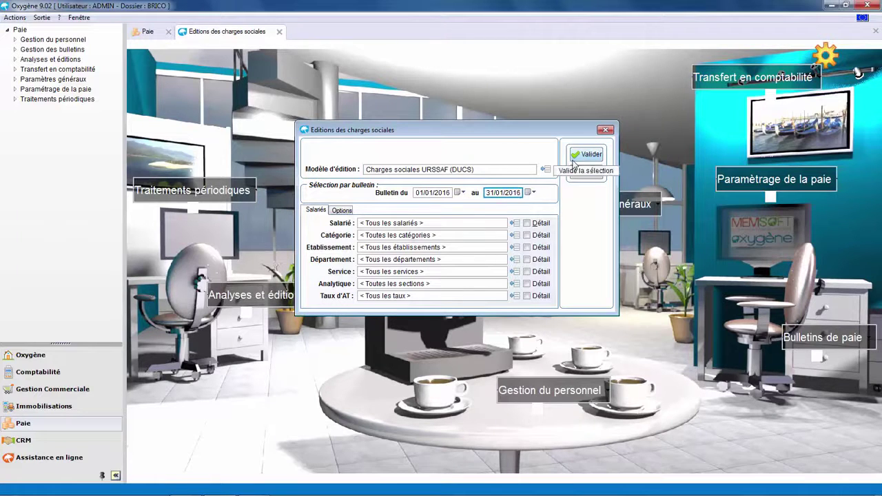
click(591, 155)
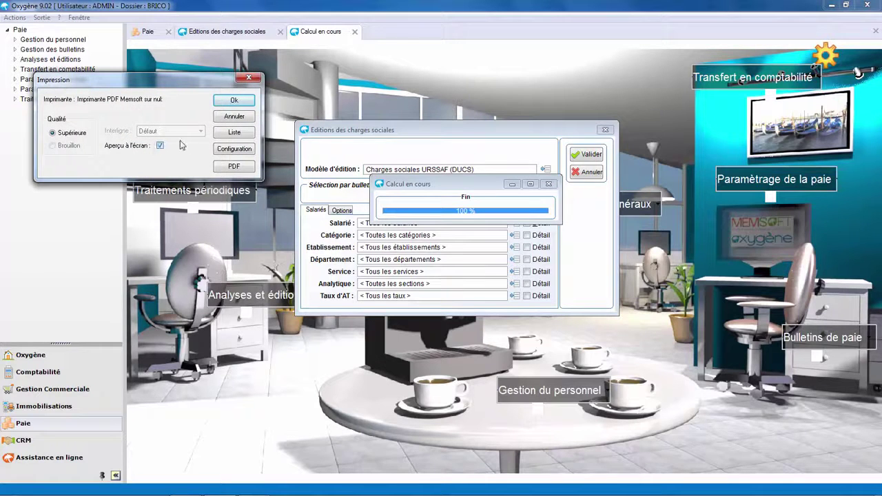
click(235, 100)
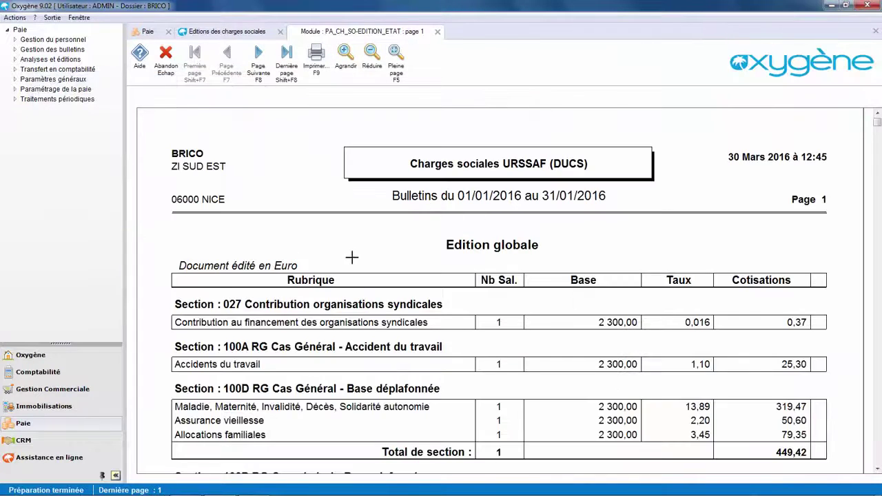
Scroll the URSSAF preview down to its 1 164,63 total, then close the preview and report form
scroll(351, 257, down, 3)
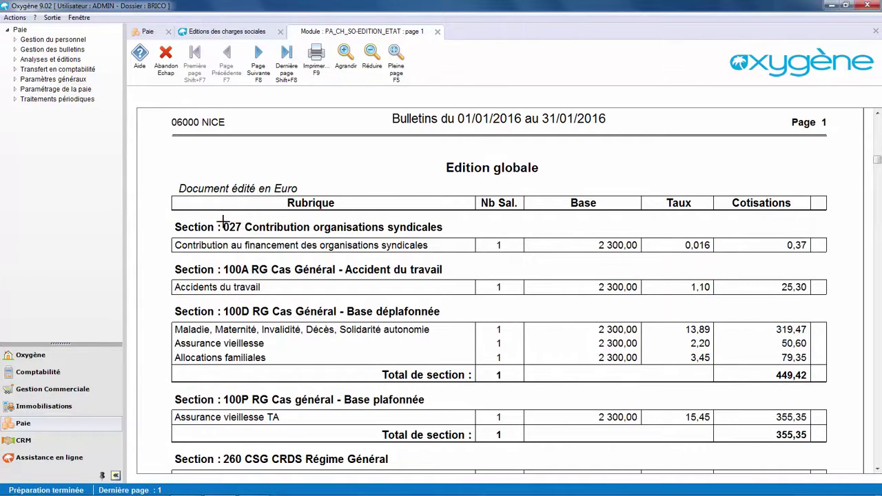
scroll(296, 255, down, 1)
scroll(301, 260, down, 1)
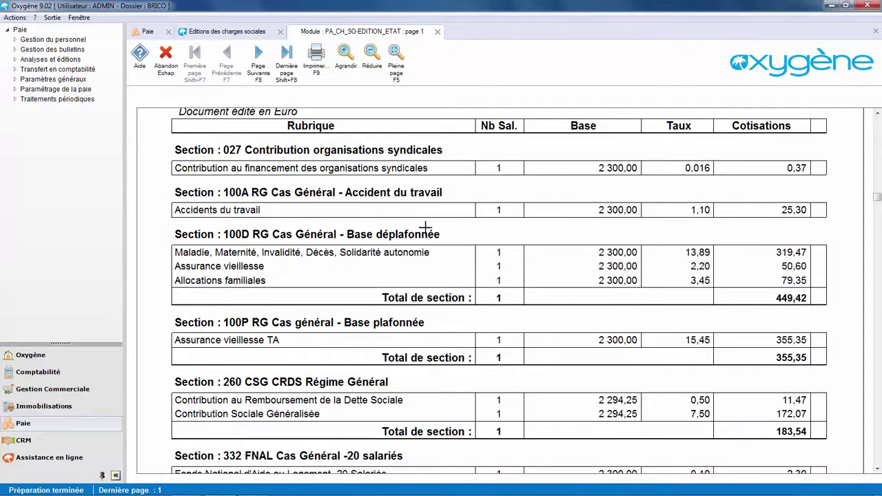
scroll(276, 220, down, 5)
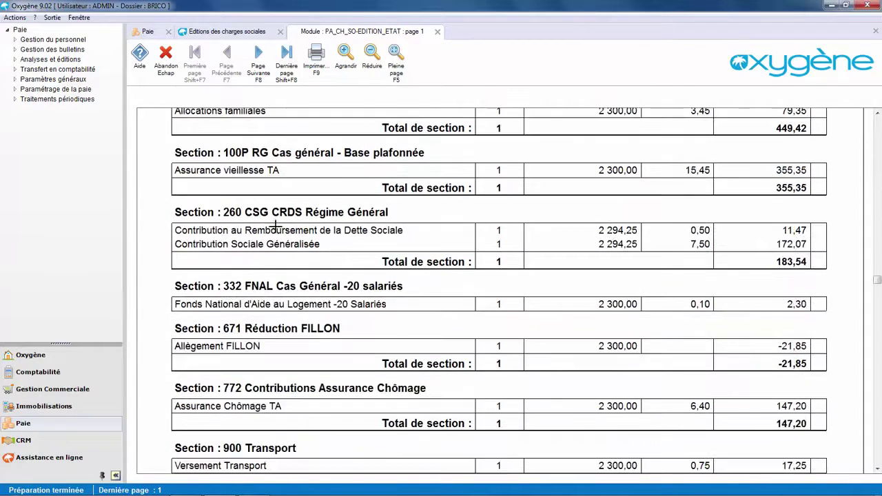
scroll(274, 225, down, 3)
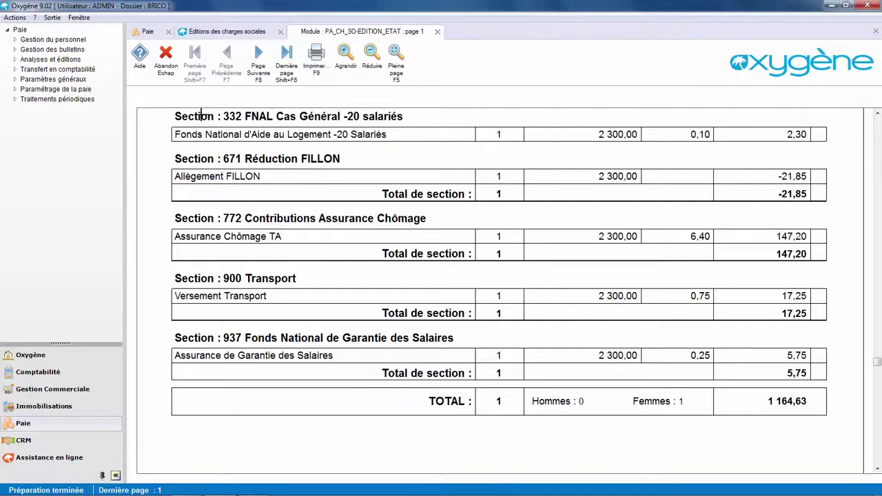
click(165, 57)
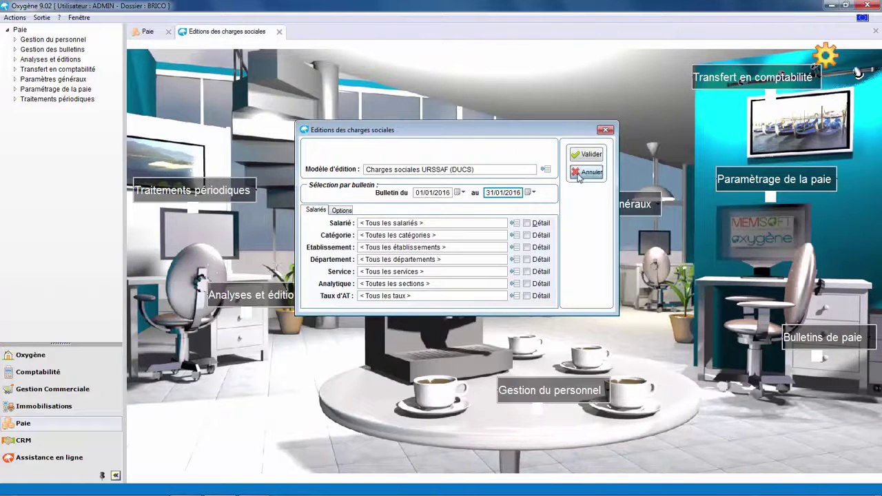
click(582, 171)
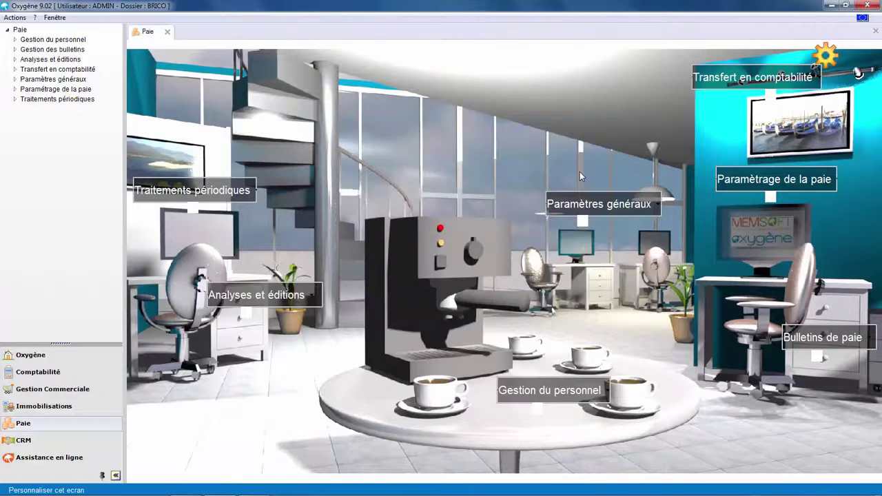
Create and save the Février 2016 payroll period (201602) in Les périodes de Paie
click(734, 179)
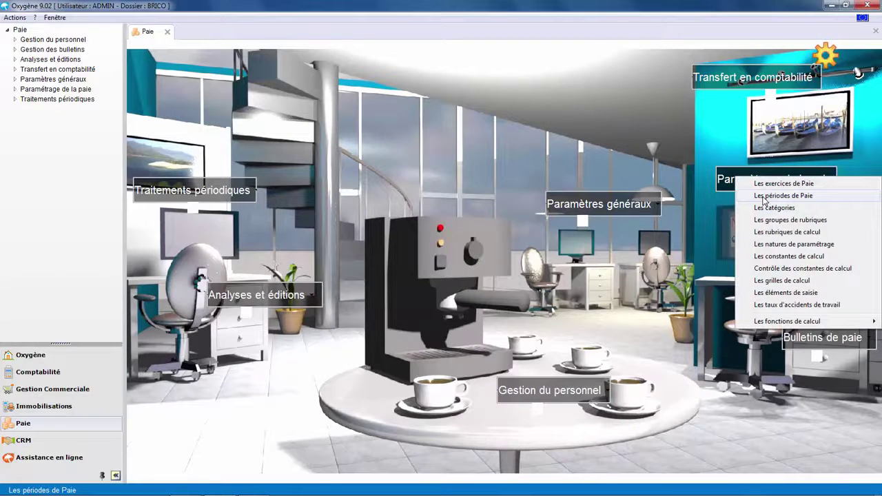
click(763, 197)
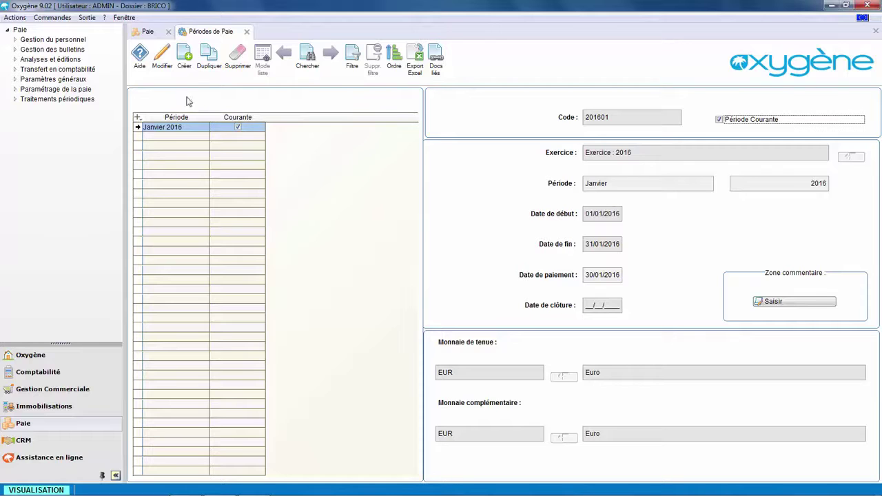
click(184, 59)
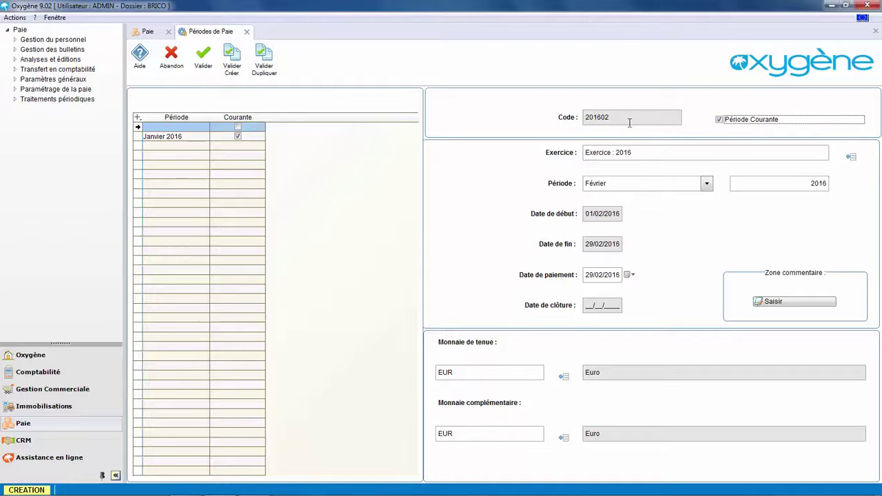
click(204, 61)
key(Escape)
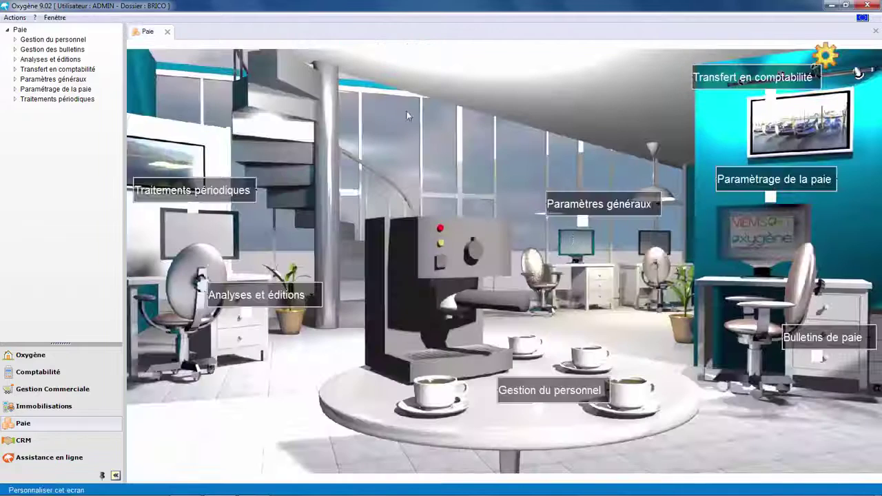
Check the Février 2016 payslip list in Les bulletins de paie, then close it
click(819, 339)
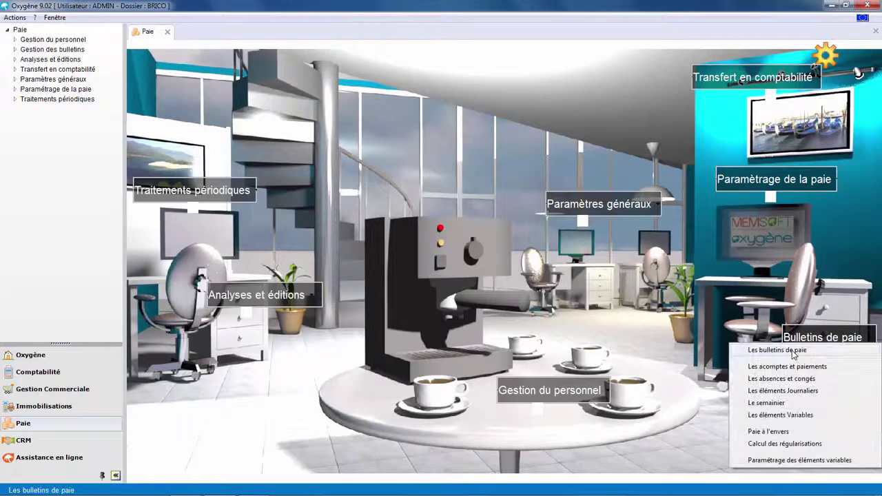
click(777, 350)
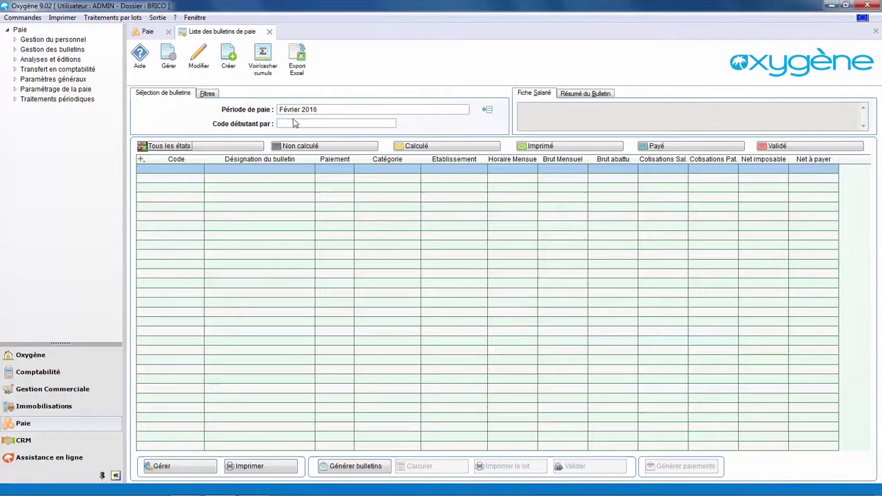
click(269, 33)
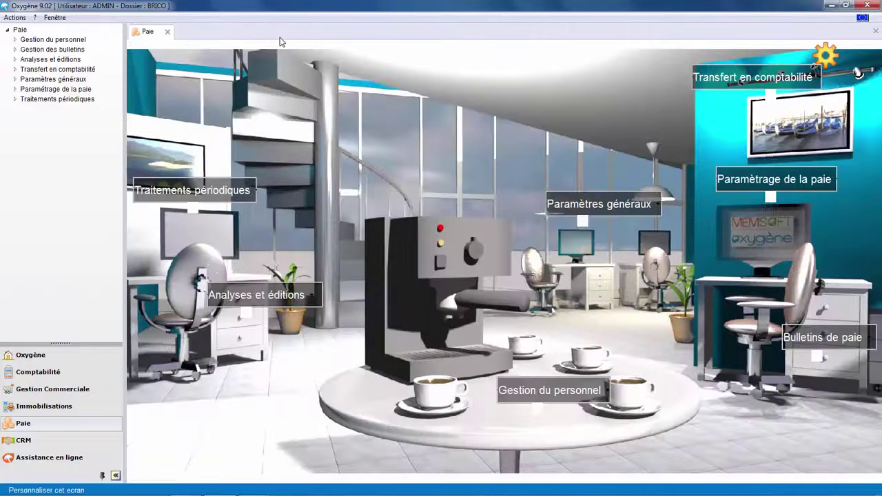